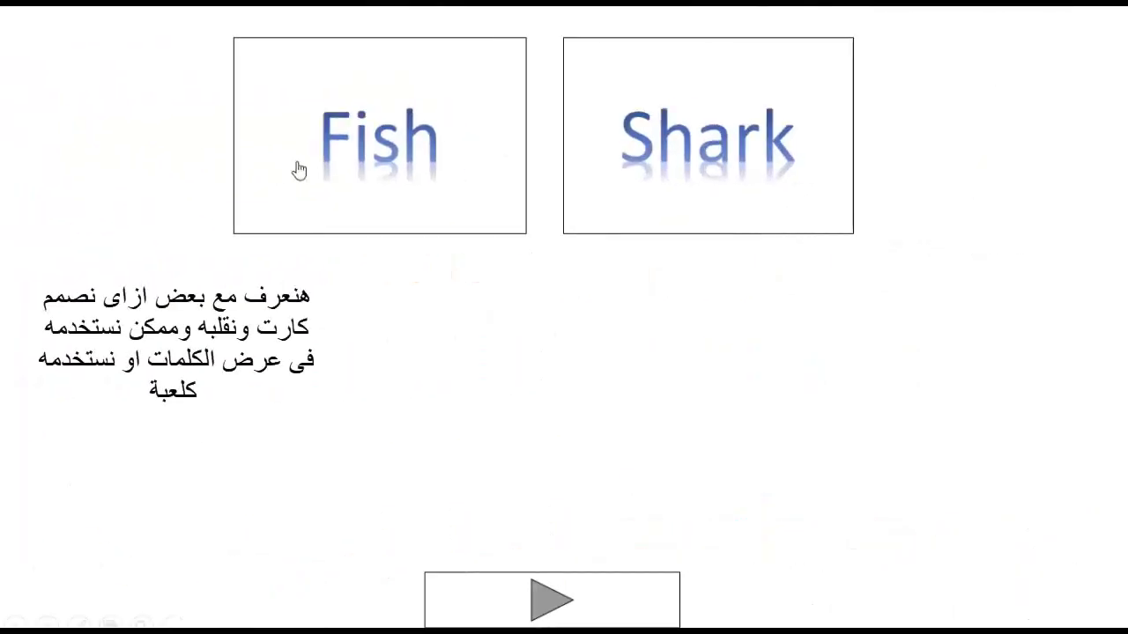
Test the flip cards in the slideshow by clicking the Fish card, the fish photo, then the Shark card.
{"action": "left_click", "coordinate": [330, 152]}
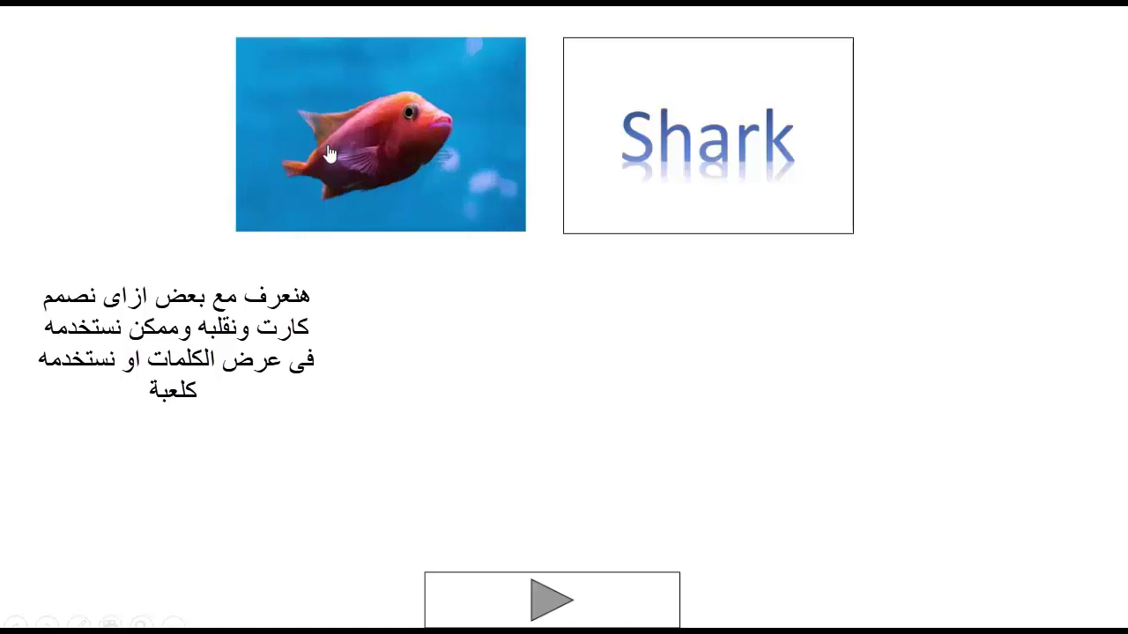
{"action": "left_click", "coordinate": [332, 151]}
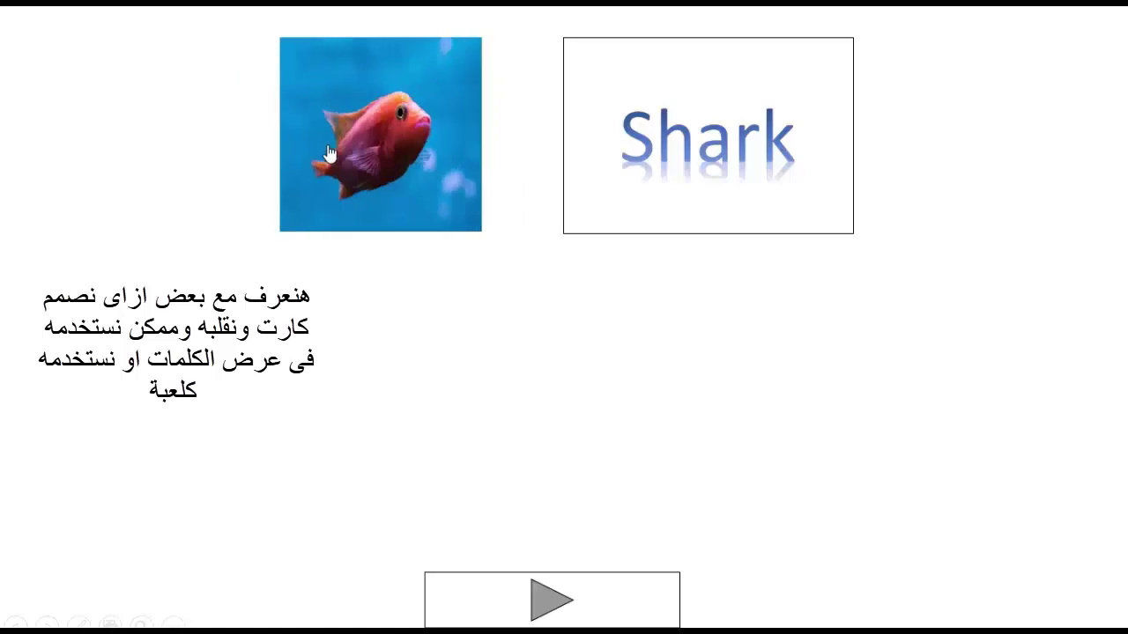
{"action": "left_click", "coordinate": [706, 139]}
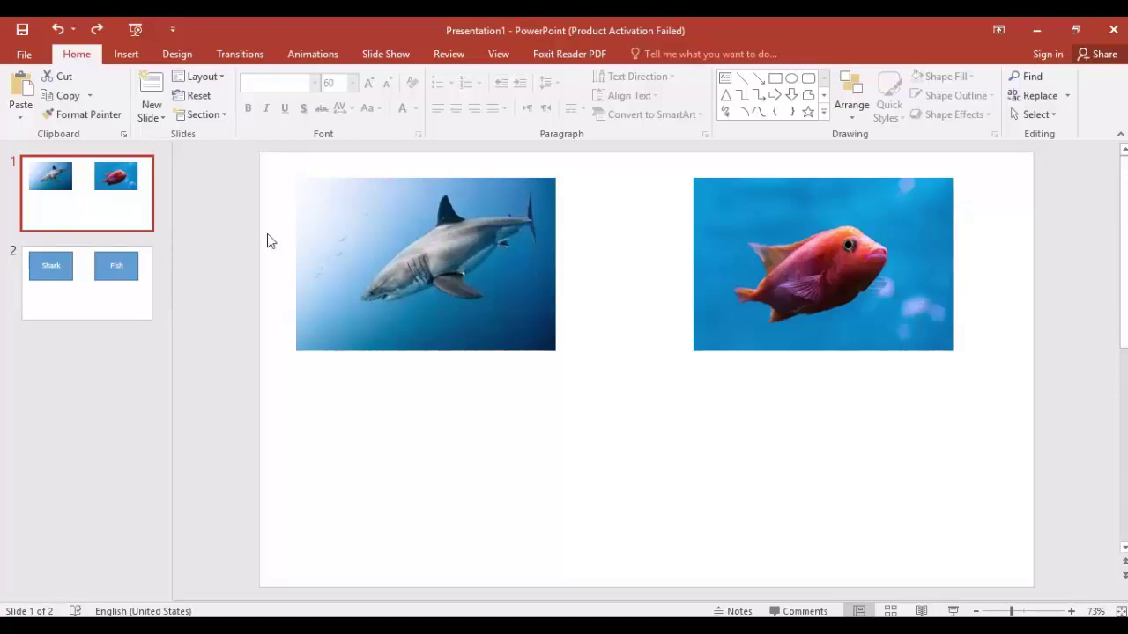
{"action": "left_click", "coordinate": [112, 286]}
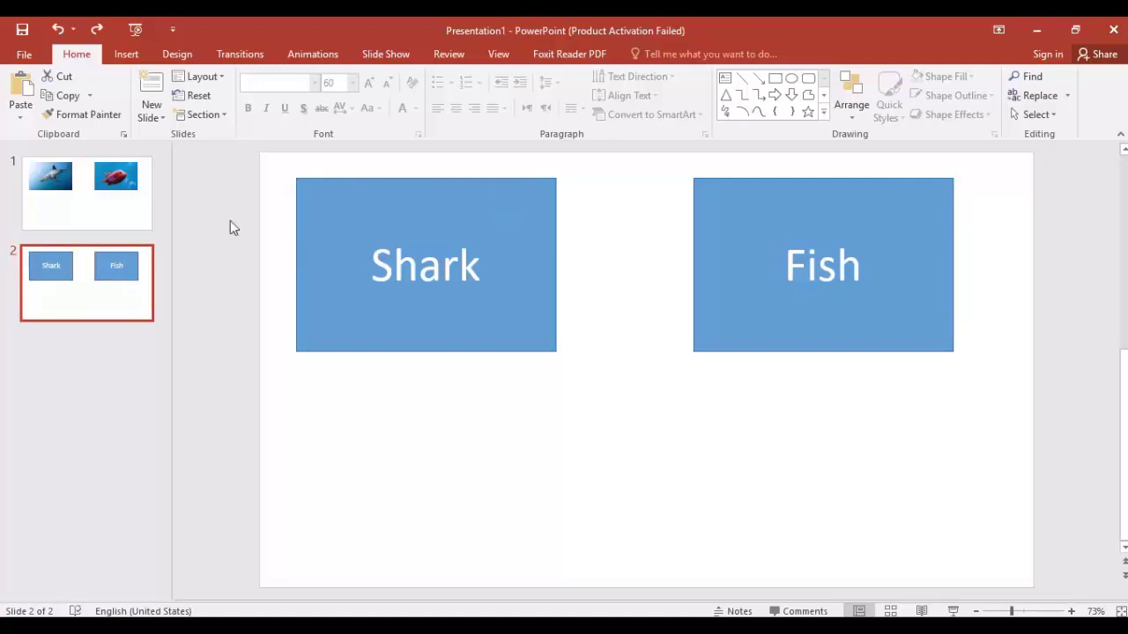
{"action": "left_click", "coordinate": [104, 216]}
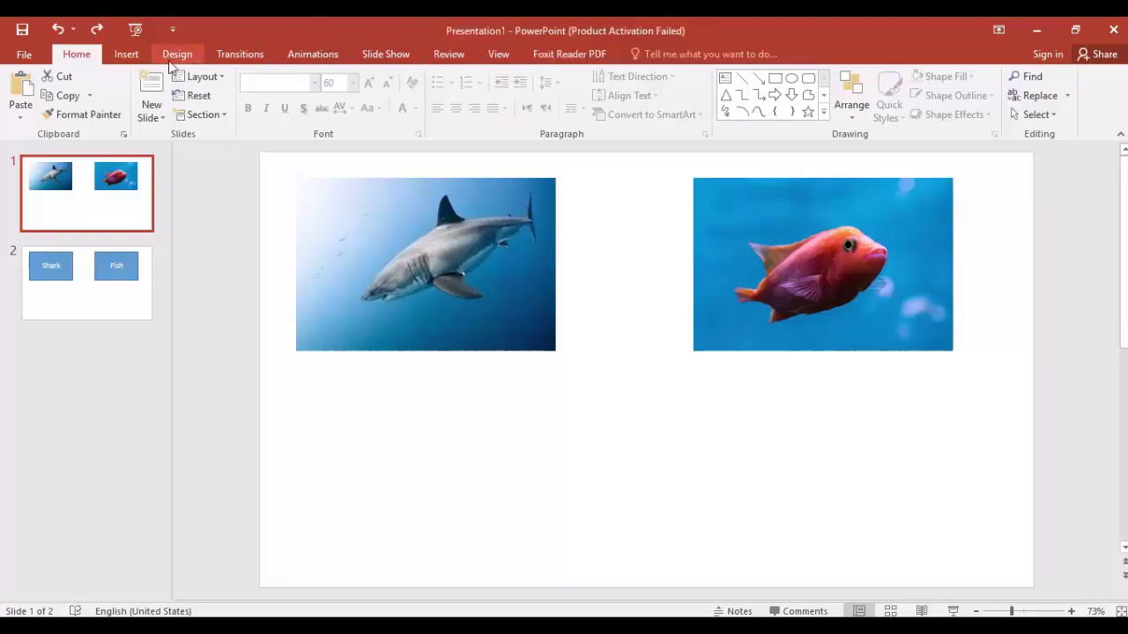
Add a Stretch entrance effect to both the shark and fish photos on slide 1.
{"action": "left_click", "coordinate": [322, 254]}
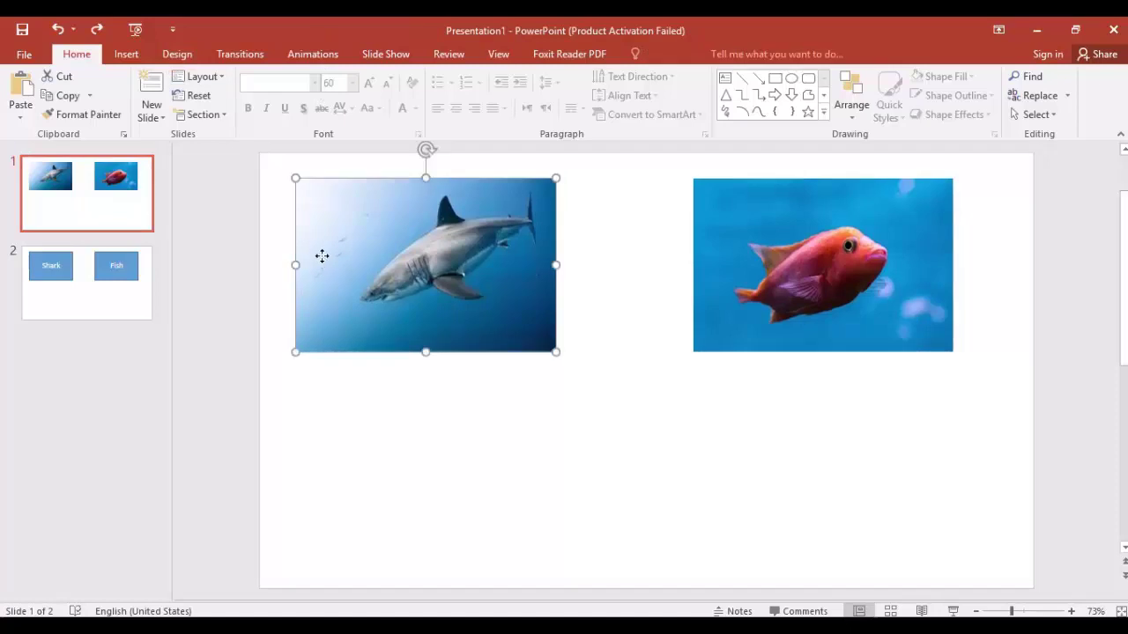
{"action": "left_click", "coordinate": [714, 250], "text": "shift"}
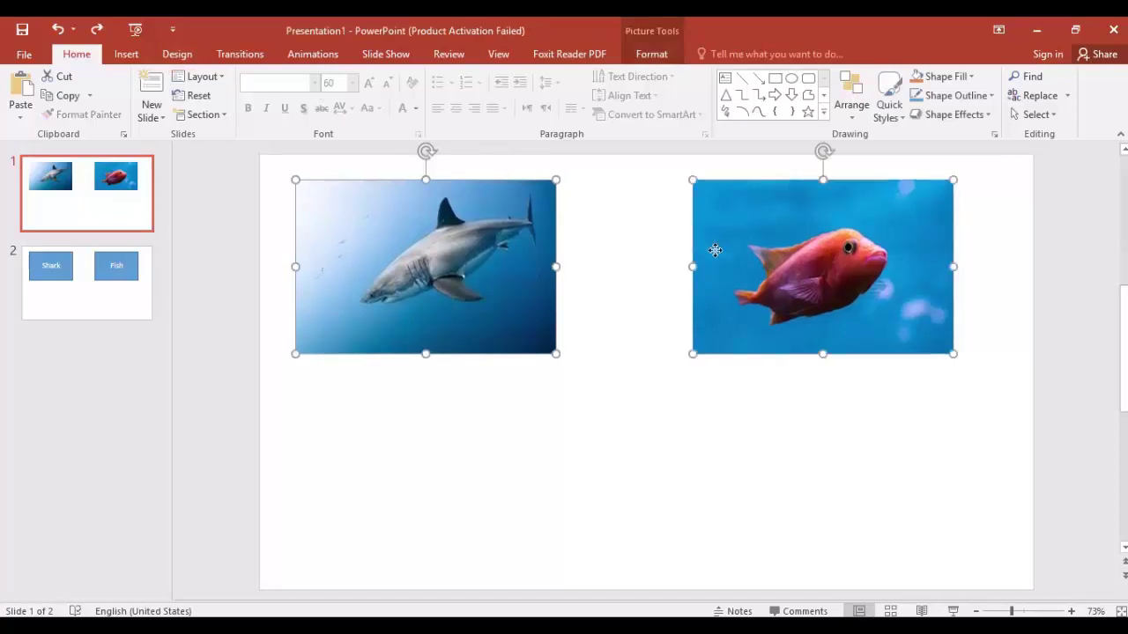
{"action": "left_click", "coordinate": [319, 53]}
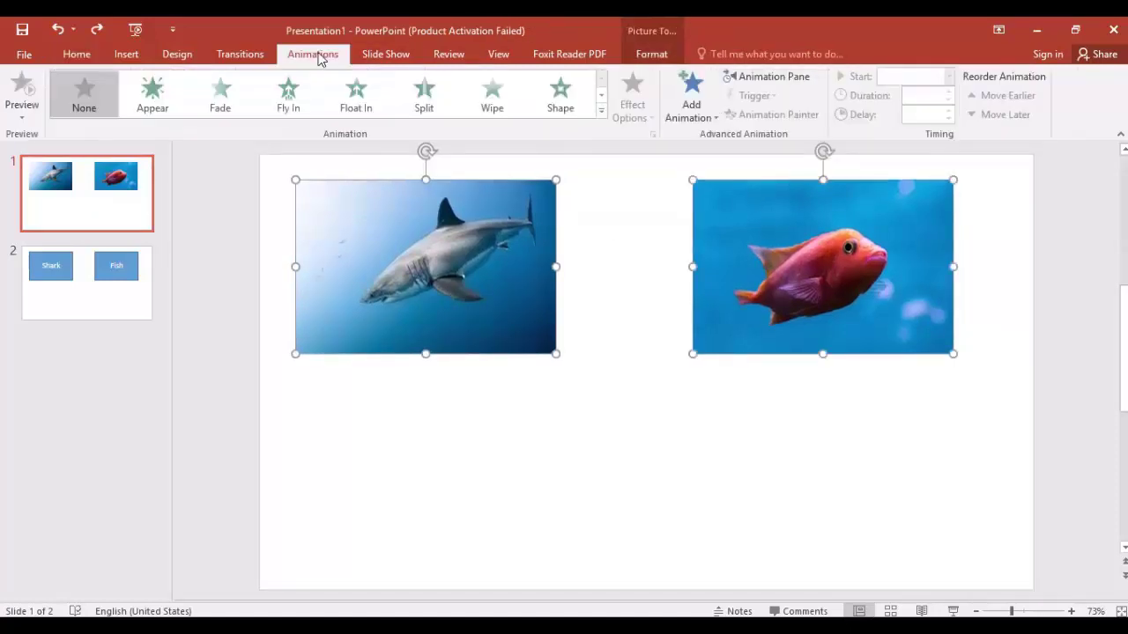
{"action": "left_click", "coordinate": [601, 111]}
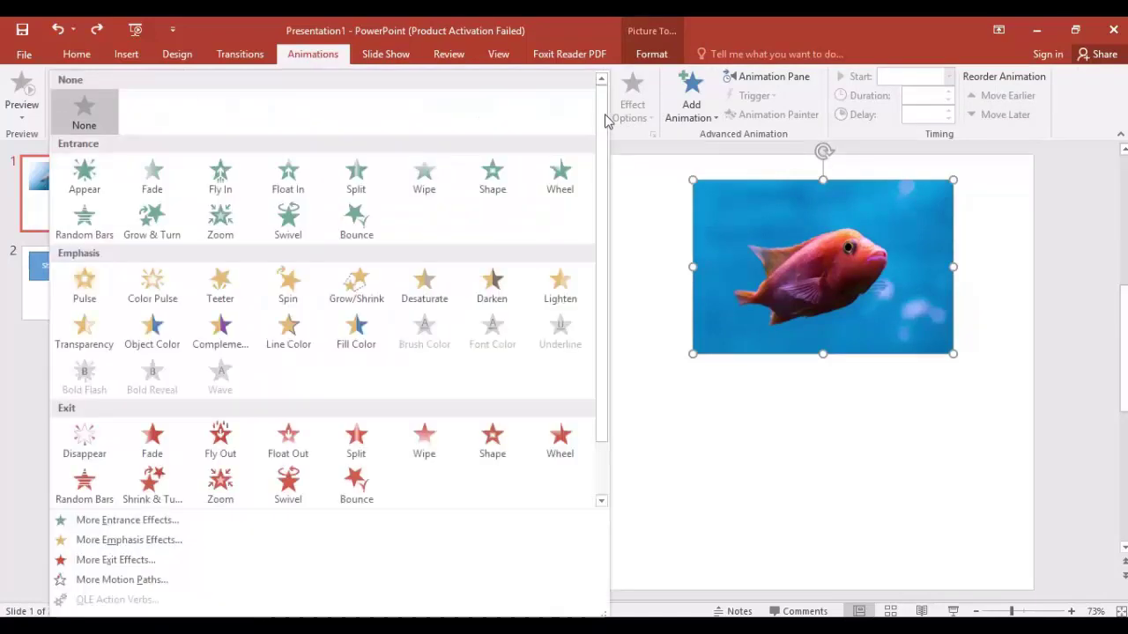
{"action": "left_click", "coordinate": [692, 107]}
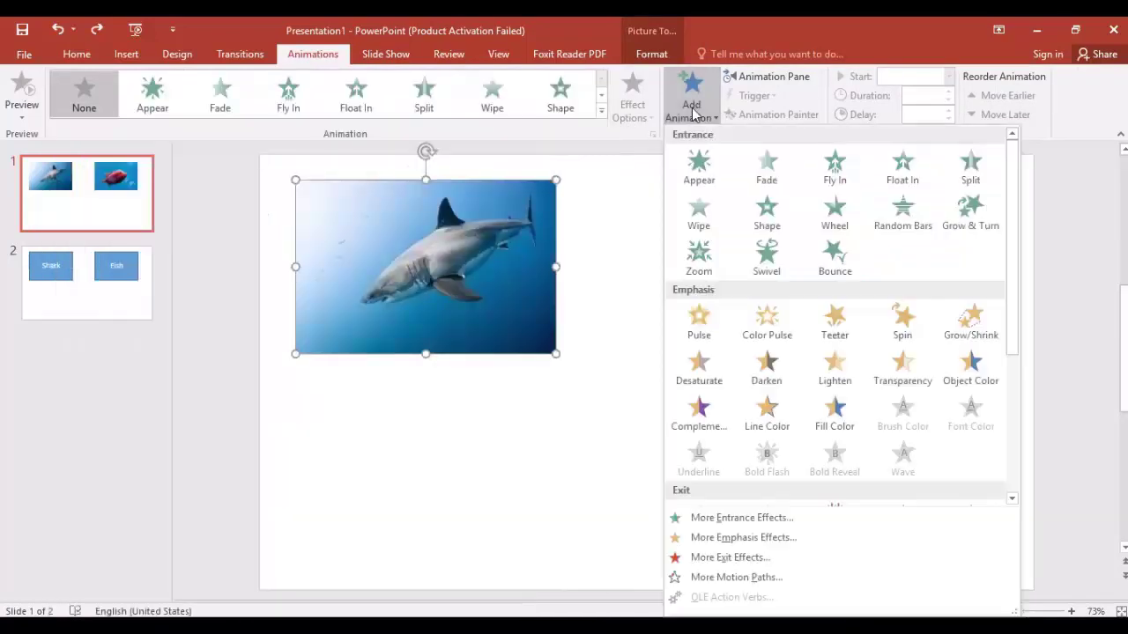
{"action": "left_click", "coordinate": [724, 521]}
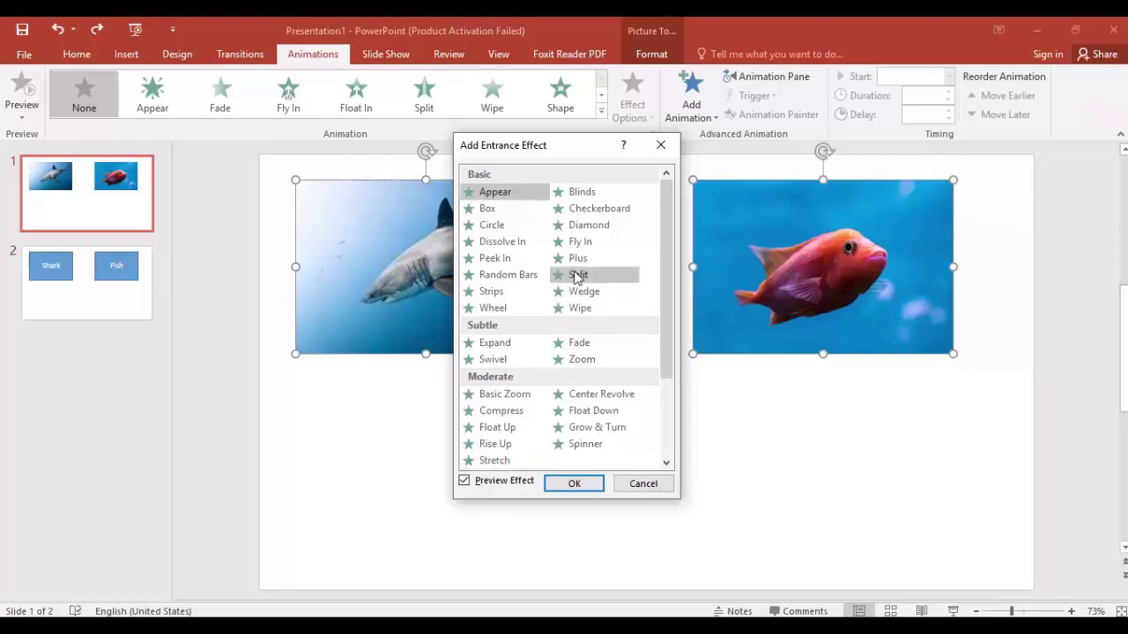
{"action": "left_click", "coordinate": [501, 463]}
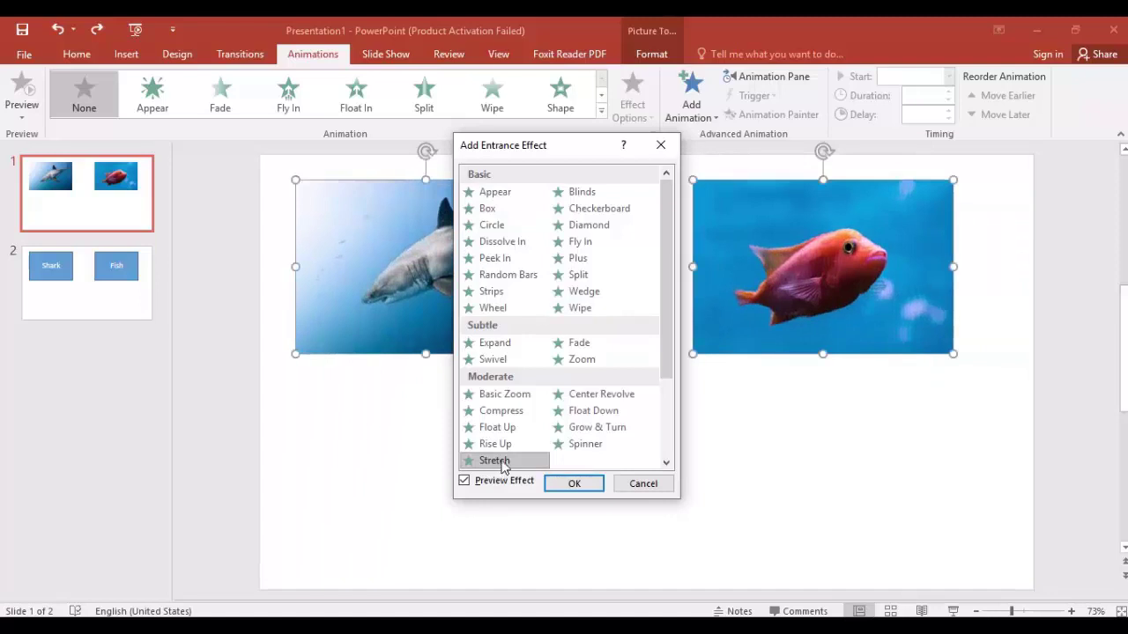
{"action": "left_click", "coordinate": [576, 486]}
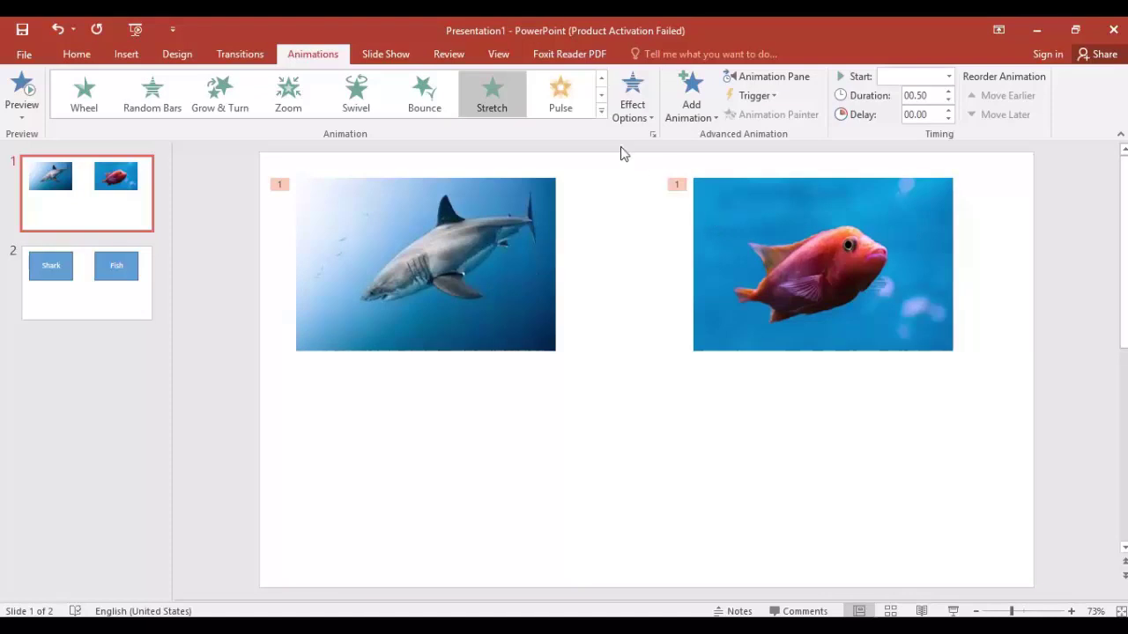
Set both photo animations to a 00.25 duration starting After Previous.
{"action": "left_click", "coordinate": [949, 105]}
{"action": "left_click", "coordinate": [948, 76]}
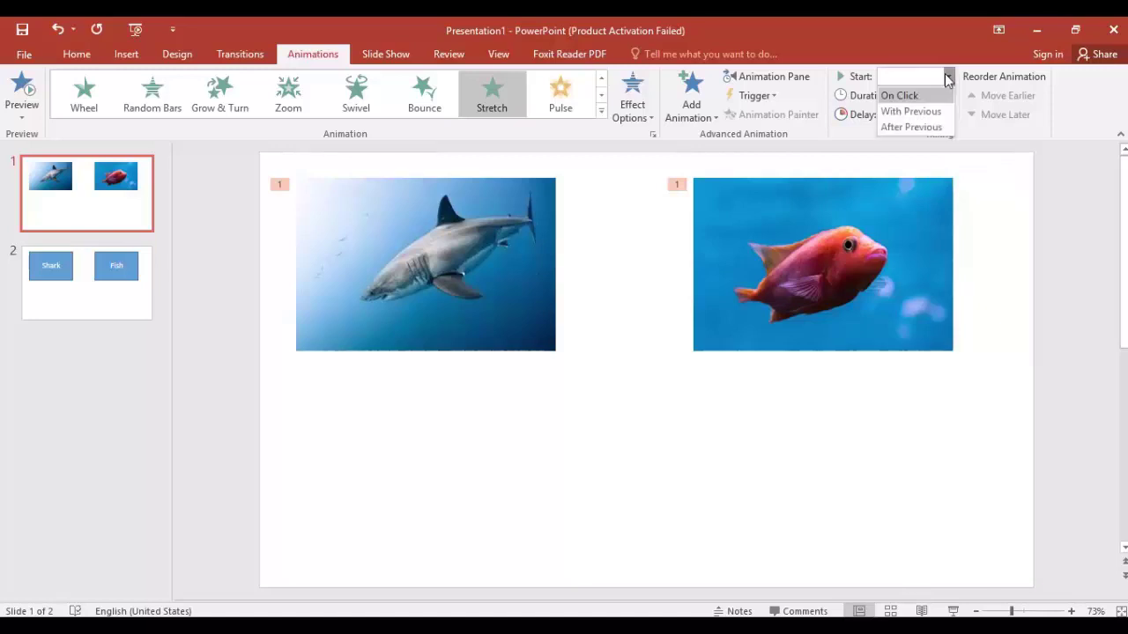
{"action": "left_click", "coordinate": [917, 128]}
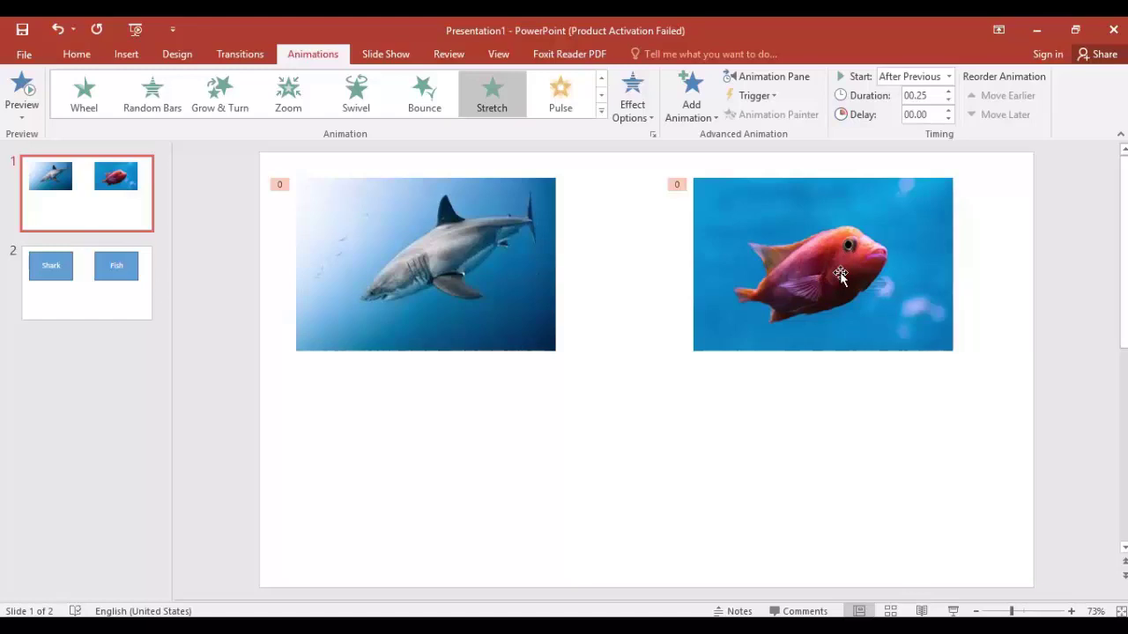
{"action": "left_click", "coordinate": [696, 384]}
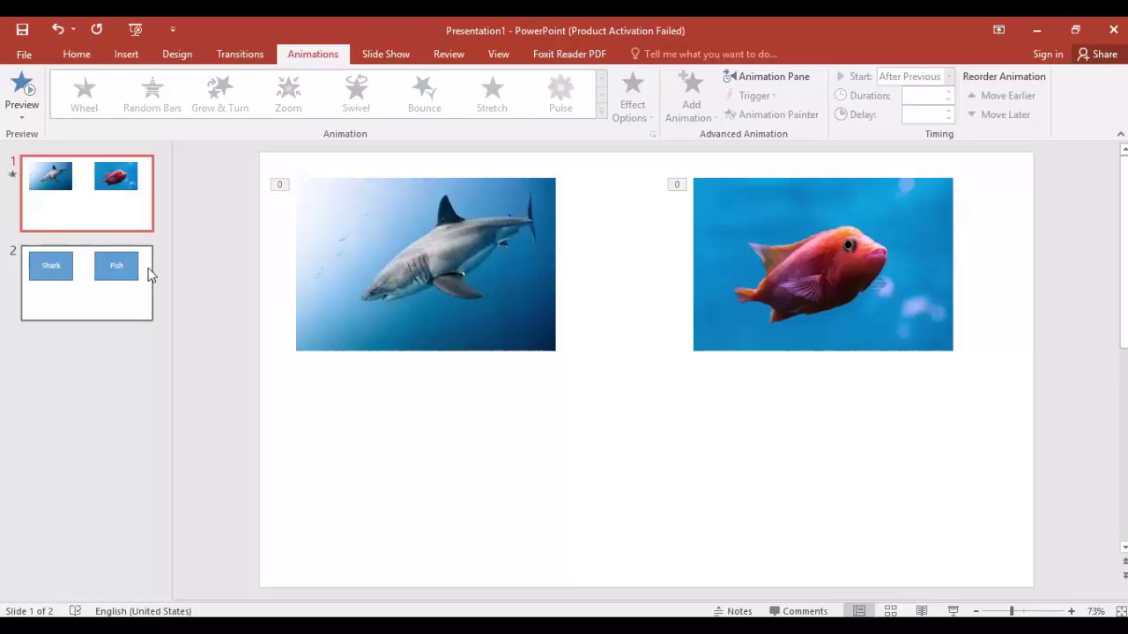
Select the Shark and Fish boxes together on slide 2.
{"action": "left_click", "coordinate": [126, 278]}
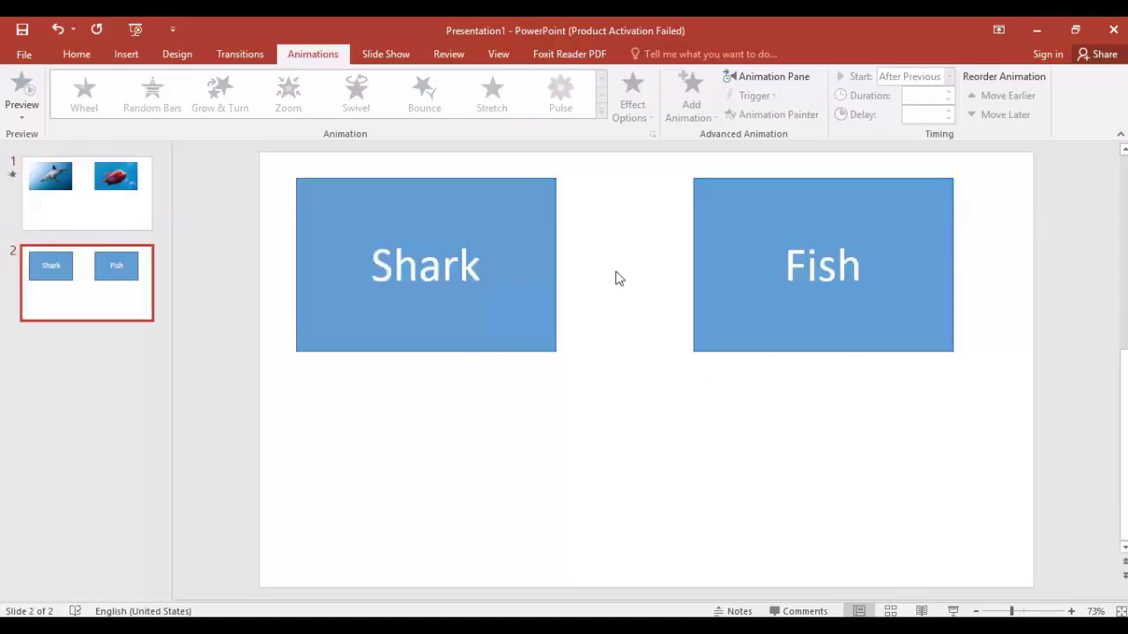
{"action": "left_click_drag", "start_coordinate": [862, 429], "coordinate": [444, 268]}
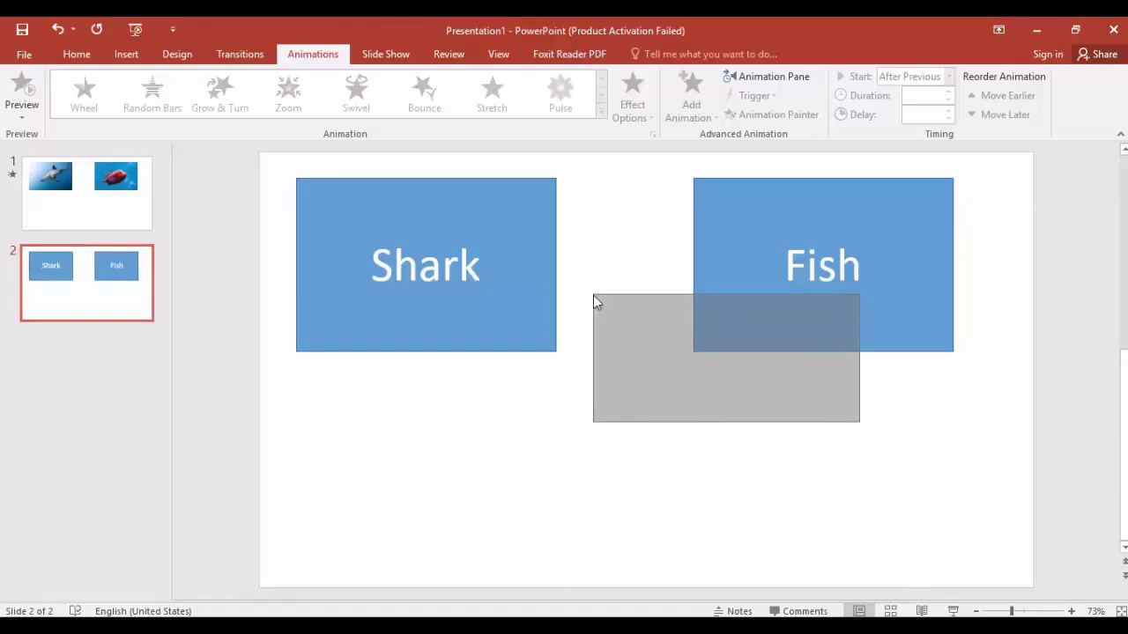
{"action": "double_click", "coordinate": [399, 257]}
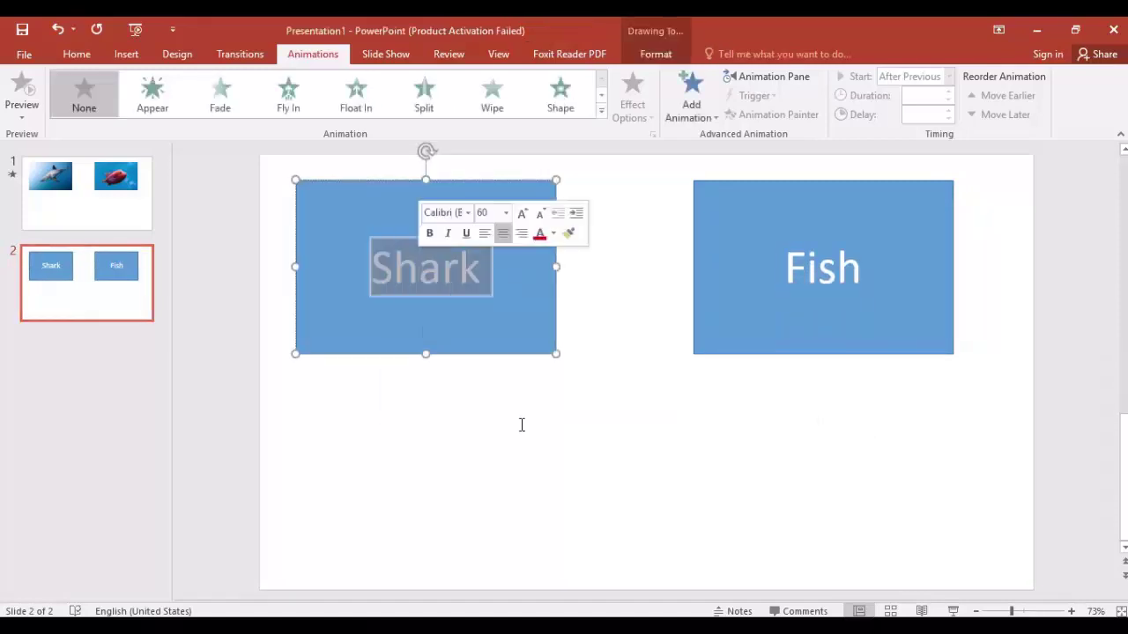
{"action": "left_click", "coordinate": [520, 193]}
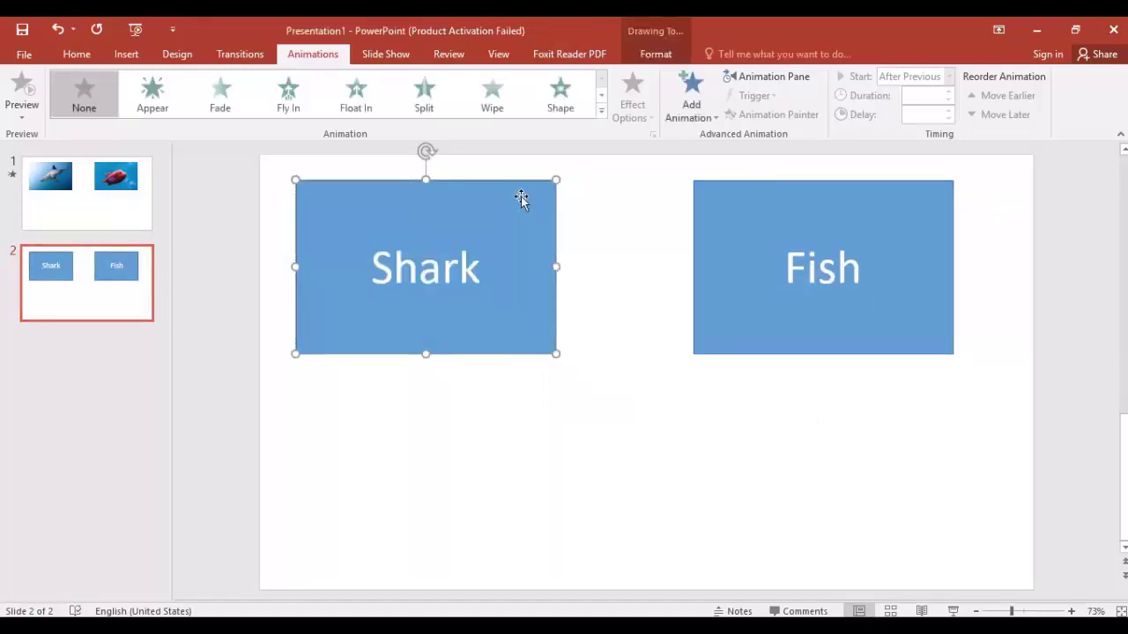
{"action": "left_click", "coordinate": [750, 217], "text": "shift"}
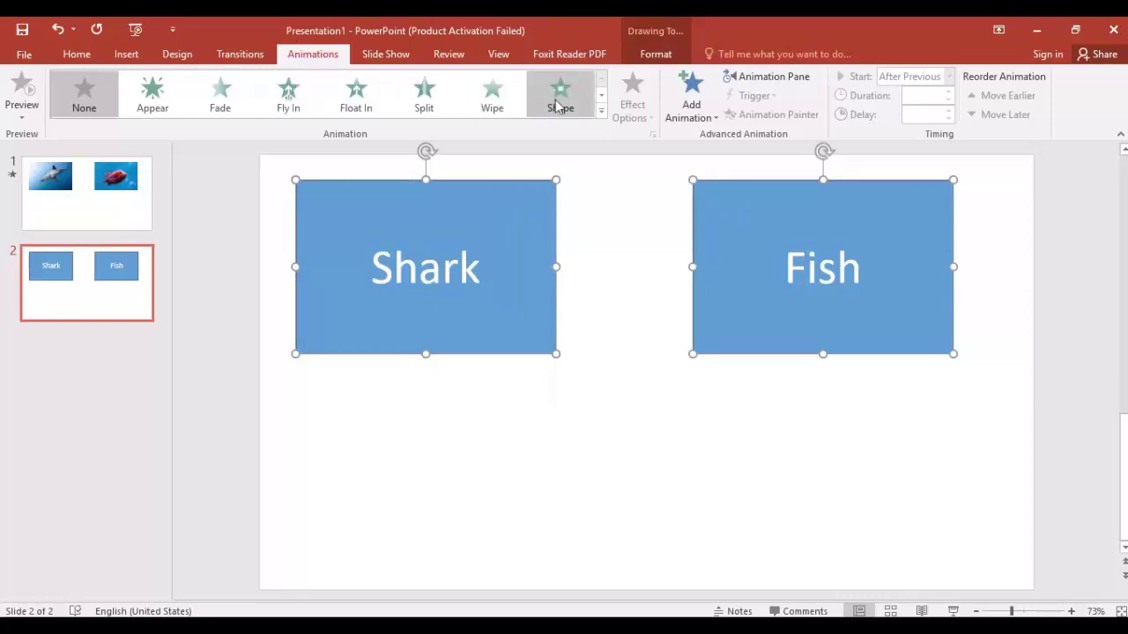
Give both boxes a Collapse exit effect lasting 00.25 seconds.
{"action": "left_click", "coordinate": [602, 111]}
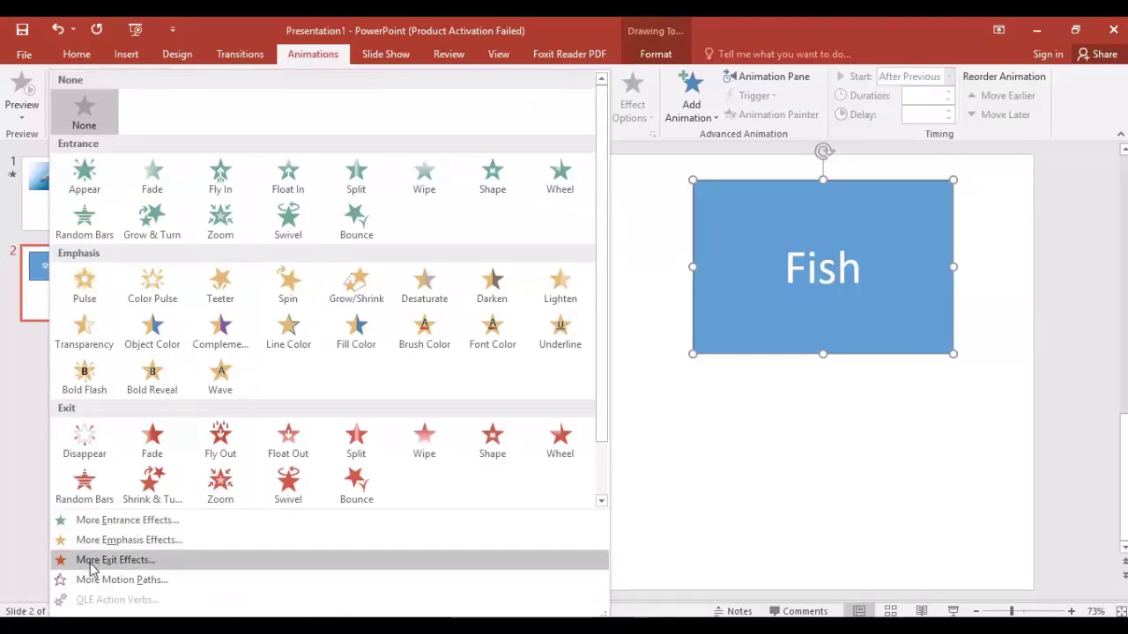
{"action": "left_click", "coordinate": [92, 566]}
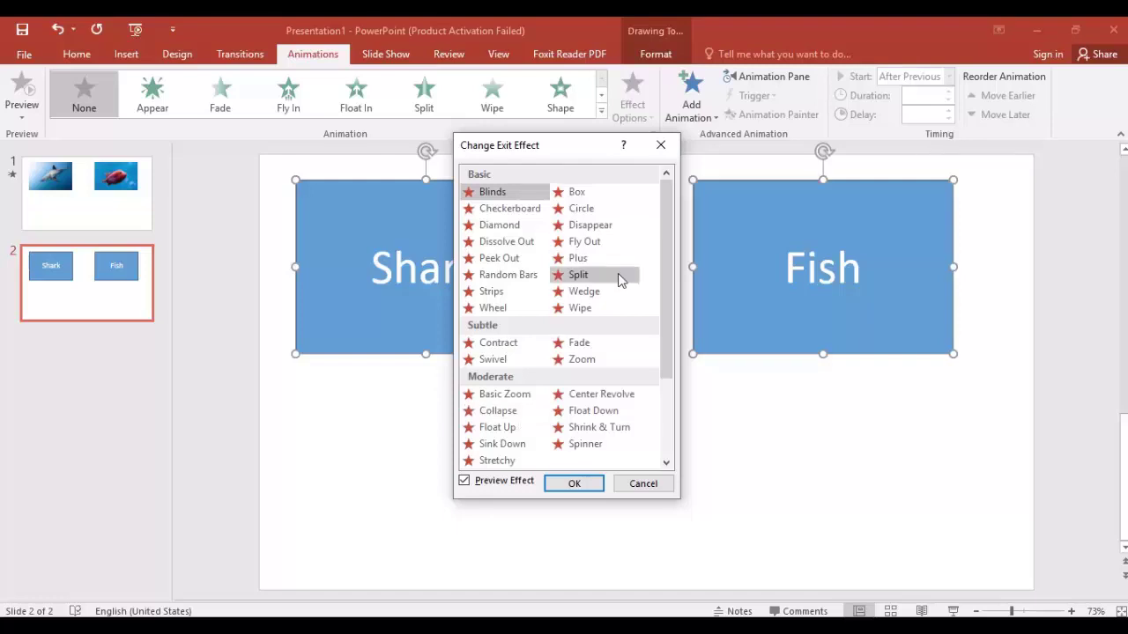
{"action": "left_click", "coordinate": [518, 412]}
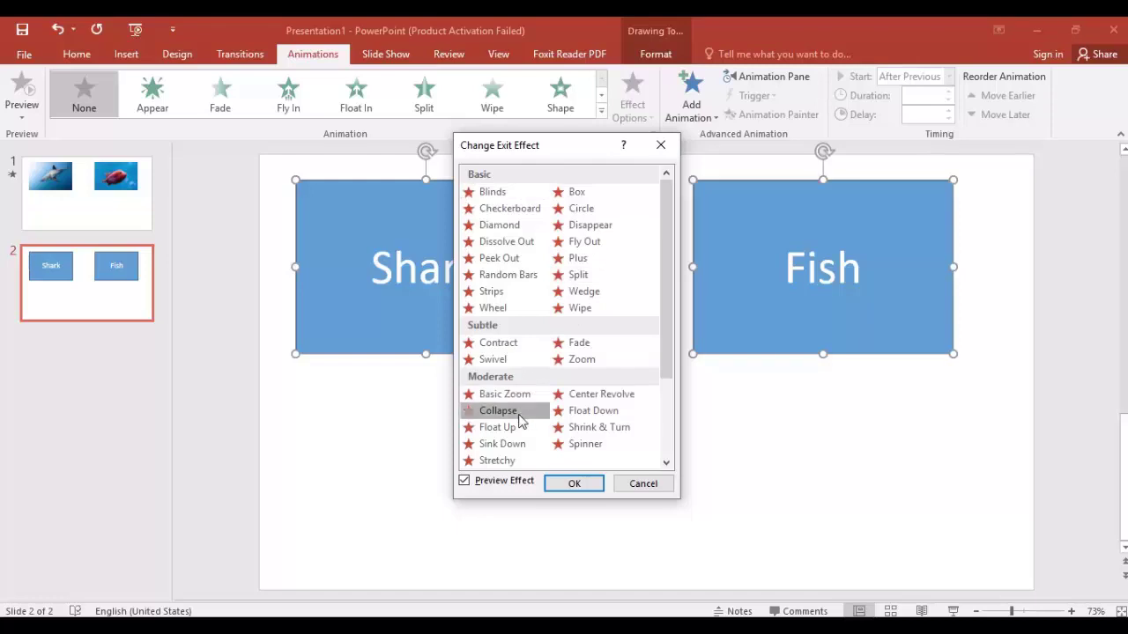
{"action": "left_click", "coordinate": [580, 489]}
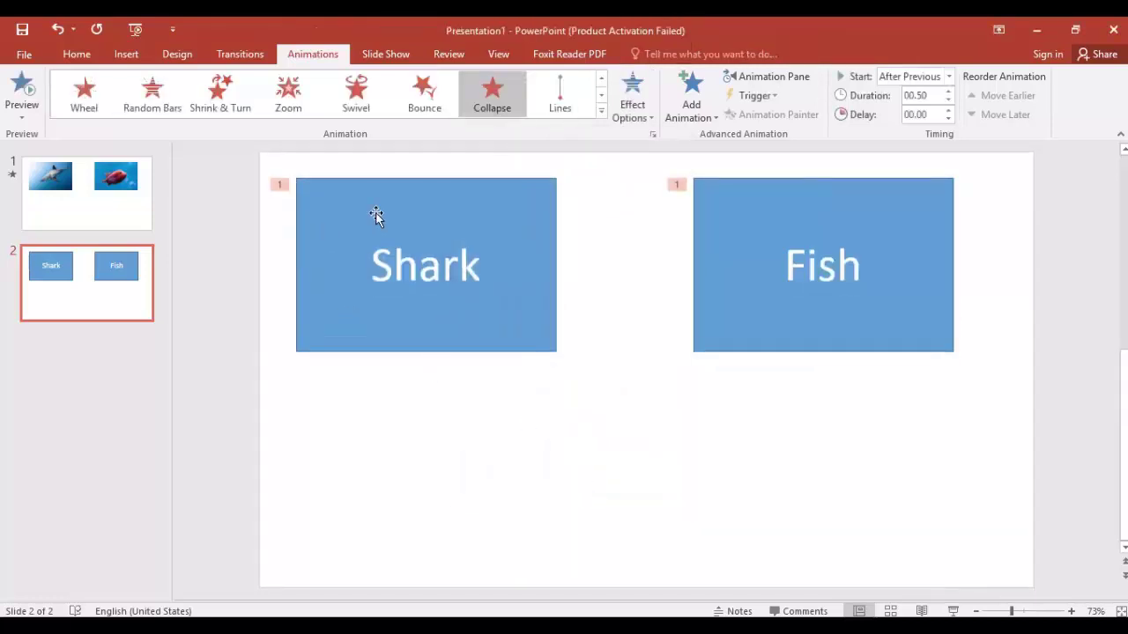
{"action": "left_click", "coordinate": [948, 101]}
Reselect the Shark and Fish rectangles as whole shapes.
{"action": "left_click", "coordinate": [395, 264]}
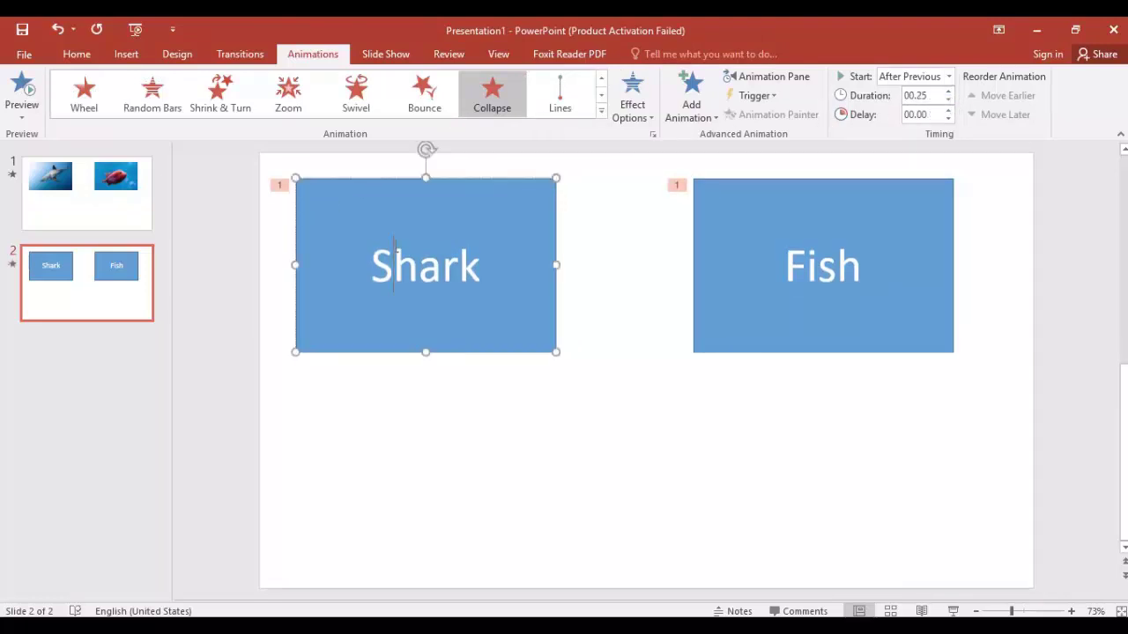
{"action": "left_click", "coordinate": [365, 206]}
{"action": "left_click", "coordinate": [739, 227], "text": "shift"}
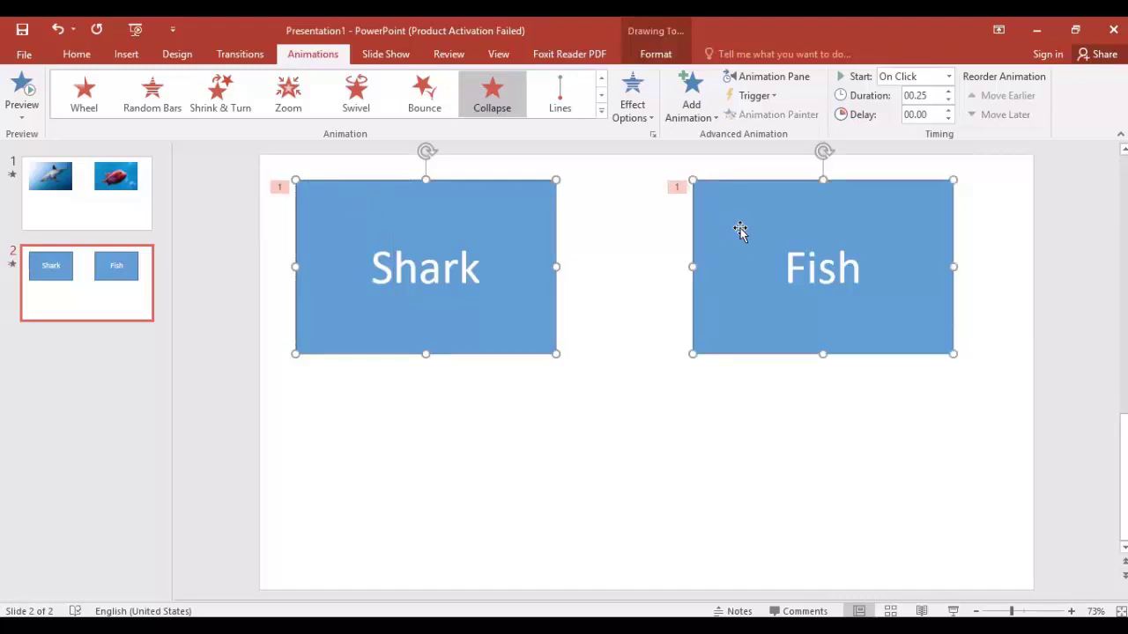
Move the Shark and Fish rectangles from slide 2 onto slide 1 over the photos.
{"action": "key", "text": "Delete"}
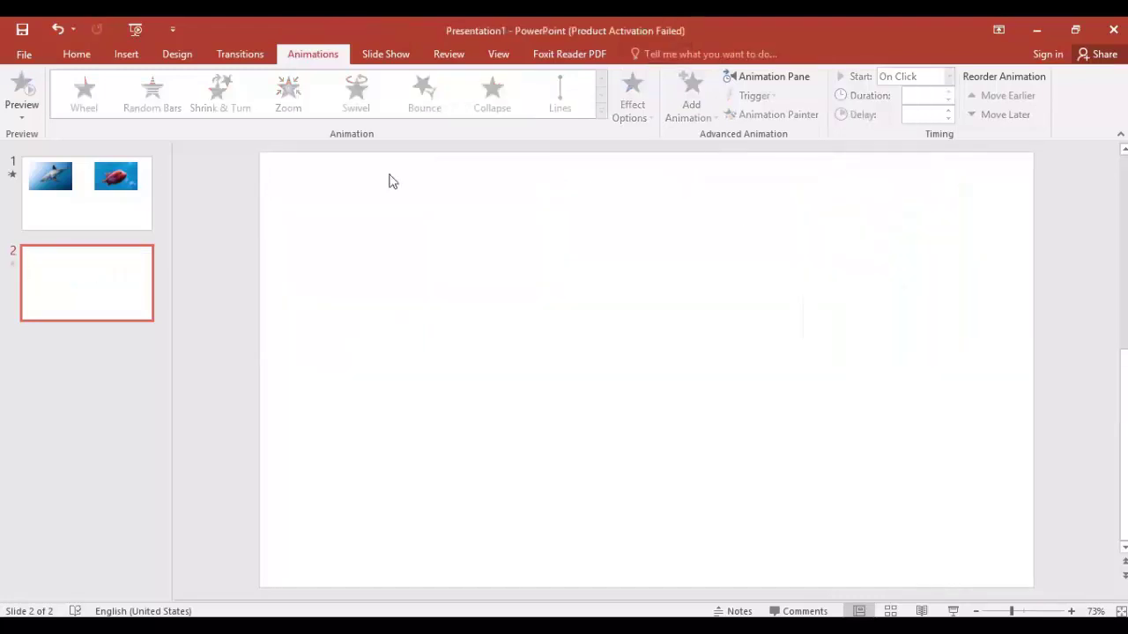
{"action": "left_click", "coordinate": [146, 225]}
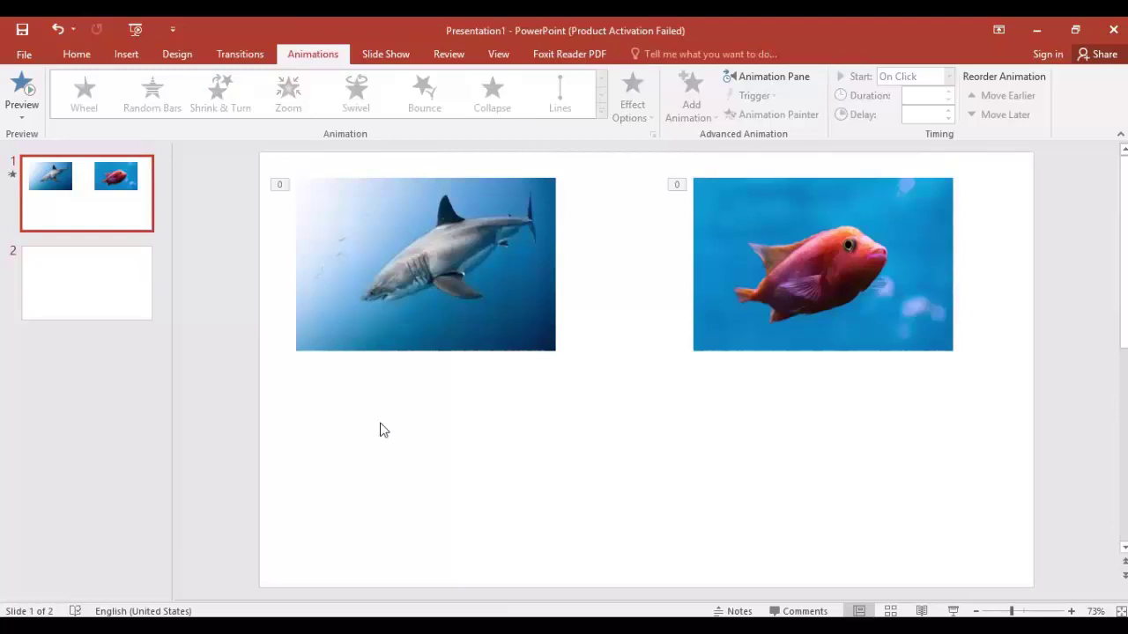
{"action": "key", "text": "ctrl+v"}
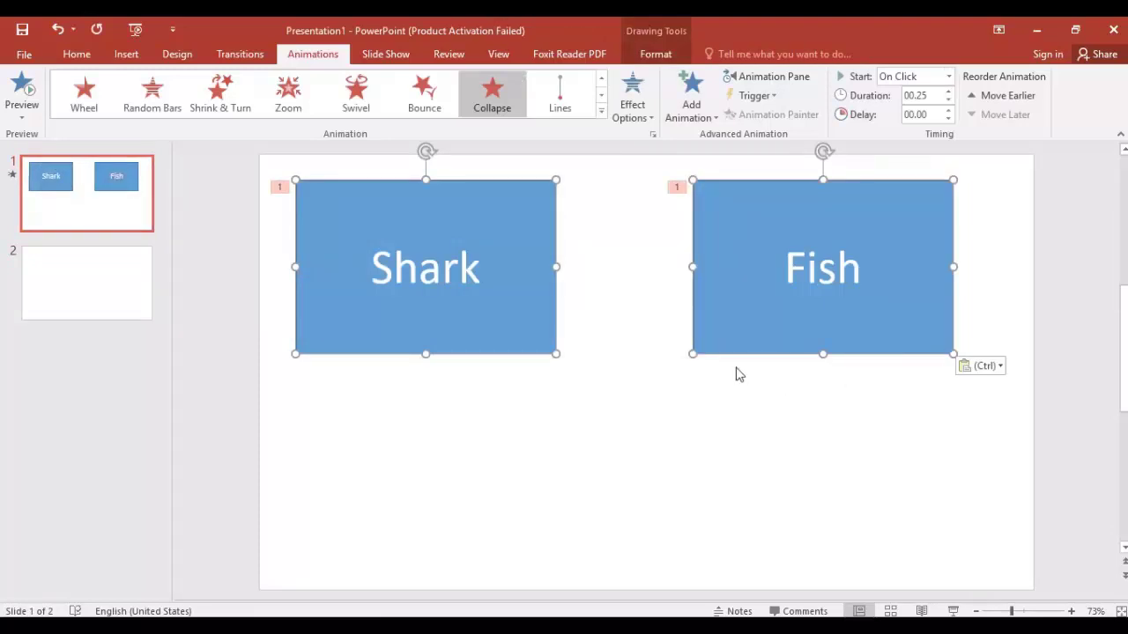
{"action": "left_click", "coordinate": [739, 400]}
{"action": "left_click", "coordinate": [750, 318]}
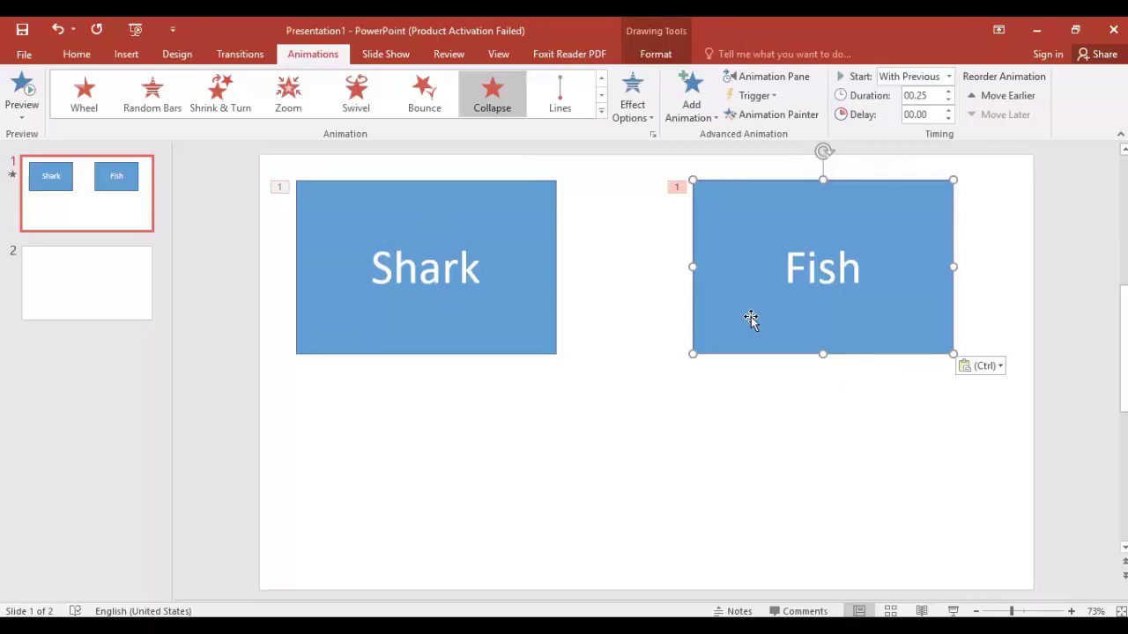
{"action": "left_click", "coordinate": [608, 361]}
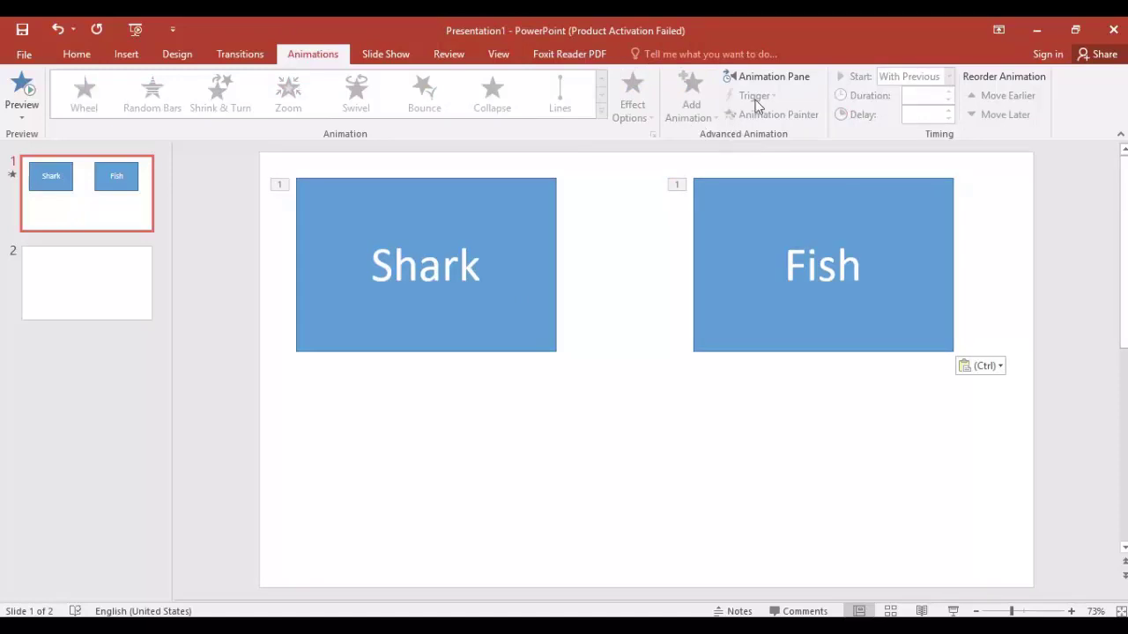
Show the Animation Pane and bring up the options for the Rectangle 15 Collapse entry.
{"action": "left_click", "coordinate": [781, 81]}
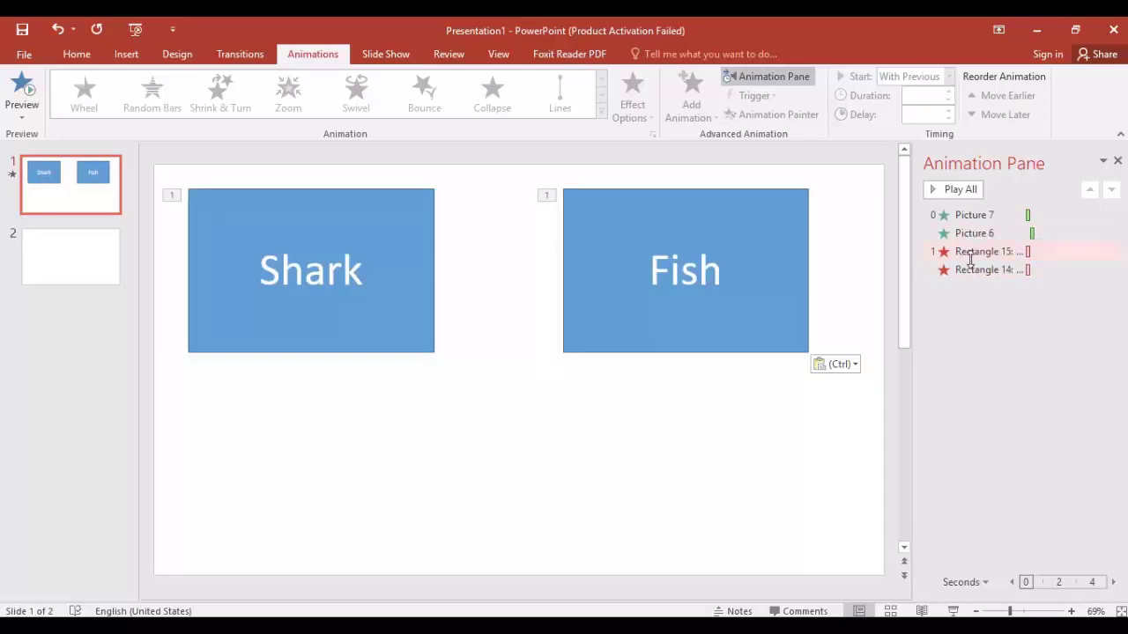
{"action": "left_click", "coordinate": [971, 253]}
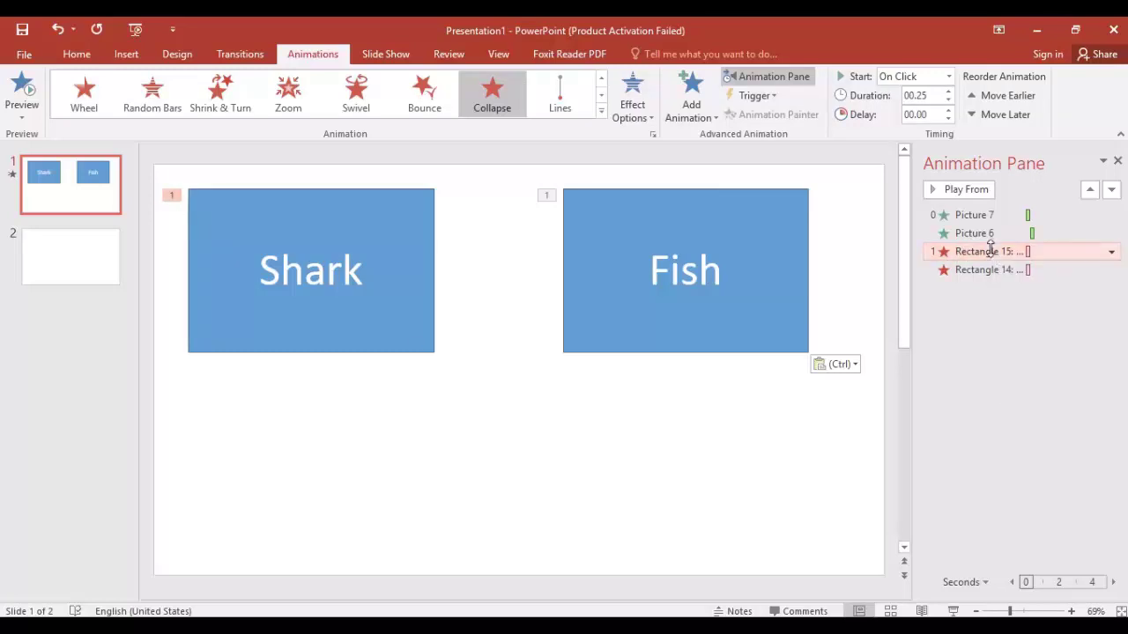
{"action": "right_click", "coordinate": [990, 251]}
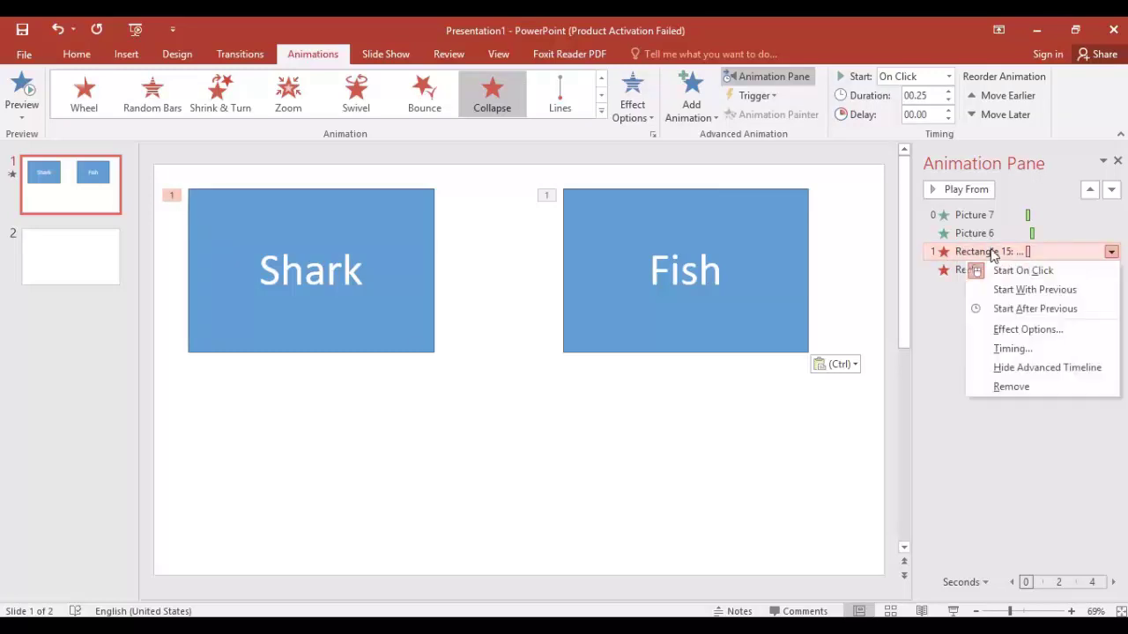
Set the Shark Collapse to start on click of Rectangle 15: Shark.
{"action": "left_click", "coordinate": [1004, 349]}
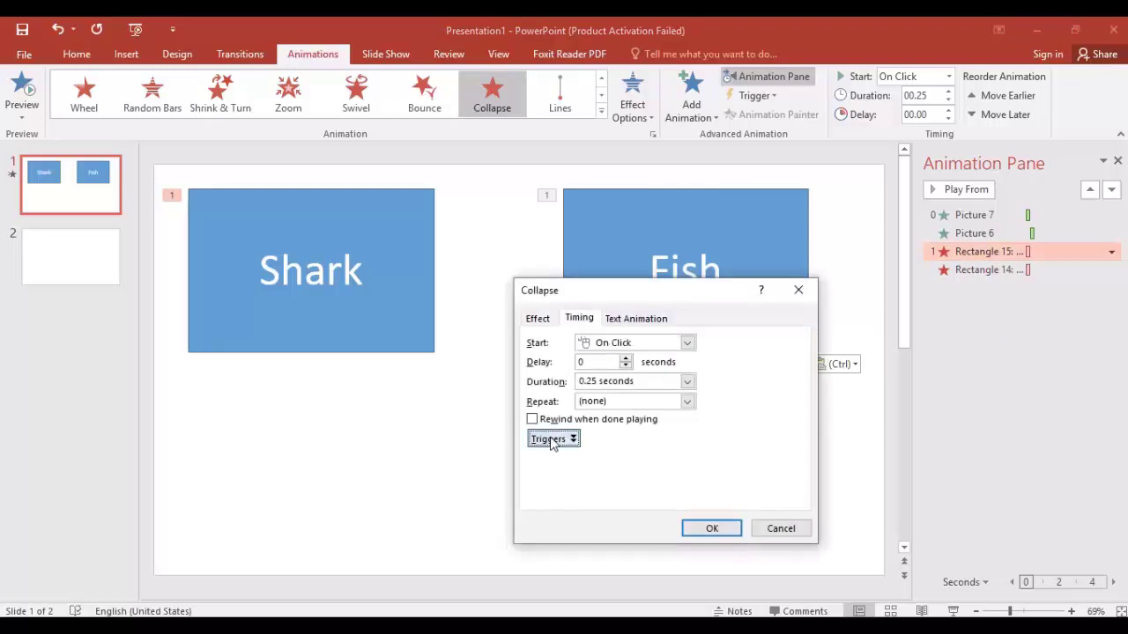
{"action": "left_click", "coordinate": [552, 439]}
{"action": "left_click", "coordinate": [624, 481]}
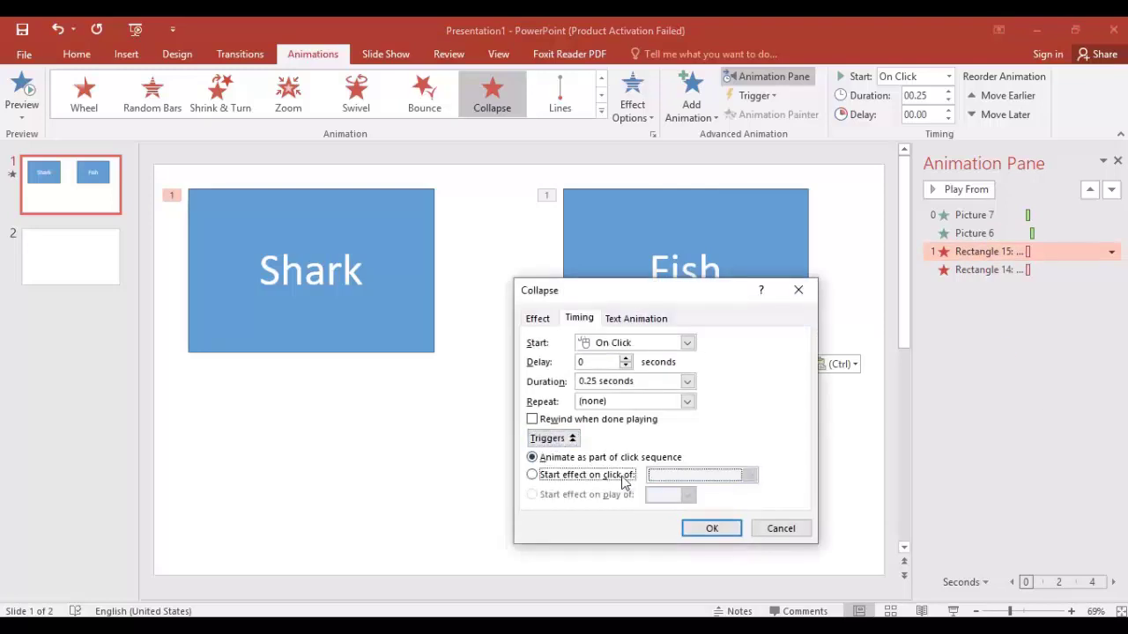
{"action": "left_click", "coordinate": [664, 480]}
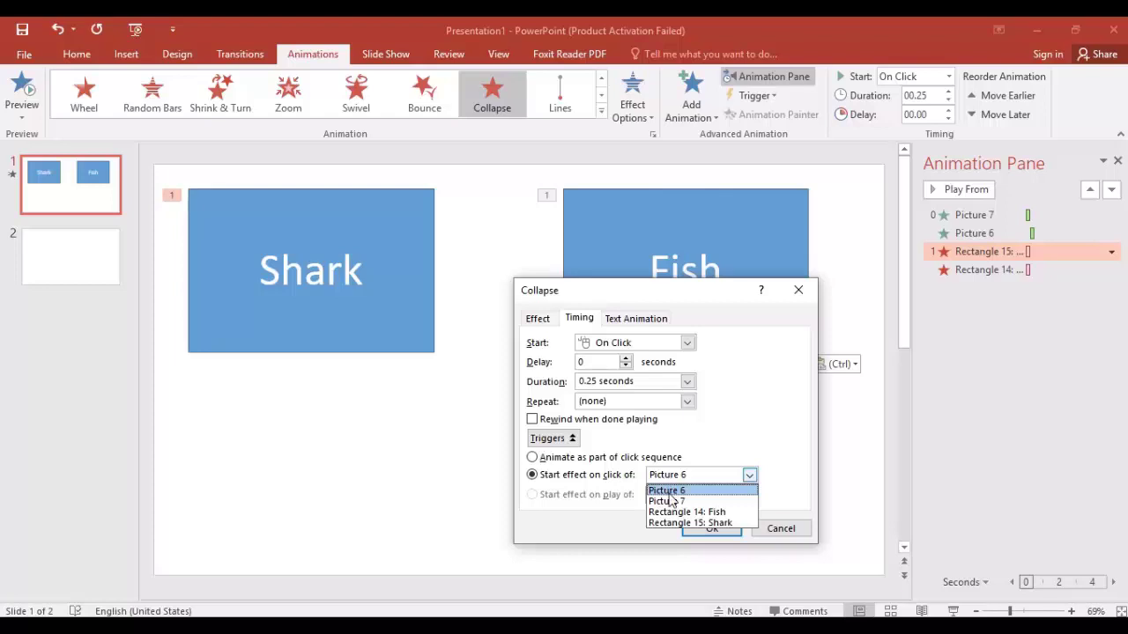
{"action": "left_click", "coordinate": [678, 522]}
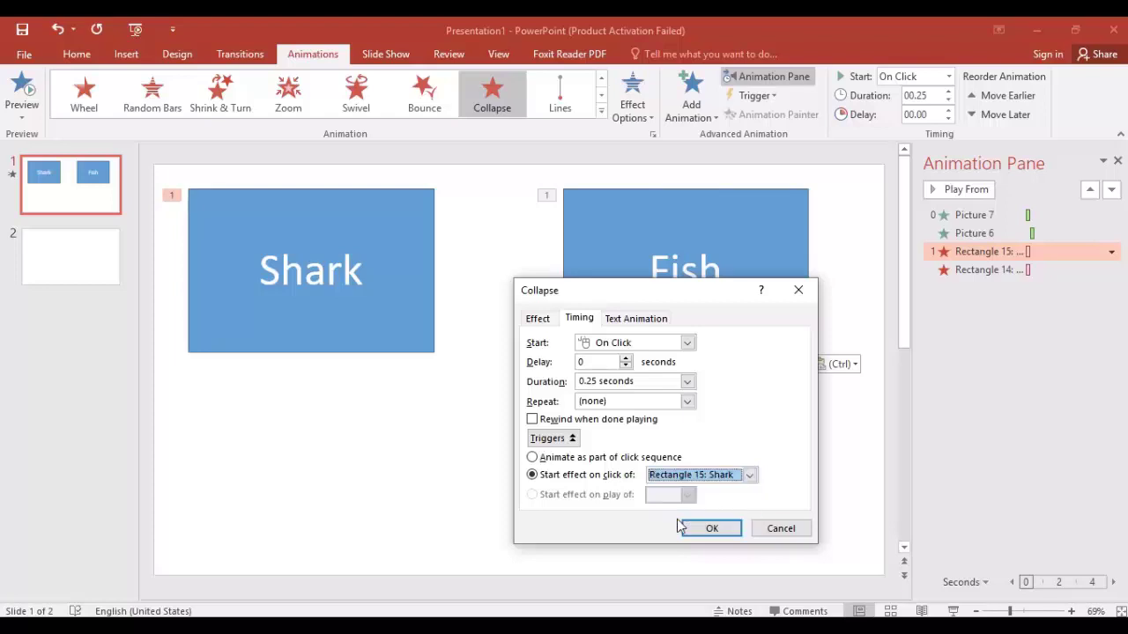
{"action": "left_click", "coordinate": [718, 527]}
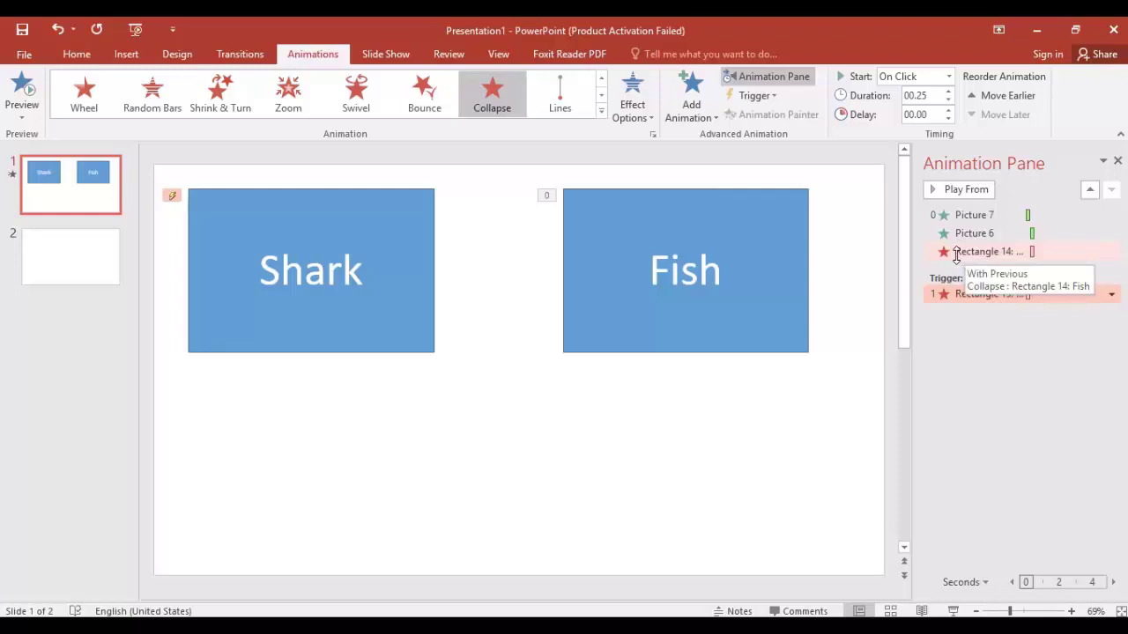
Move Picture 7's Stretch animation under the Shark trigger in the Animation Pane.
{"action": "left_click", "coordinate": [967, 216]}
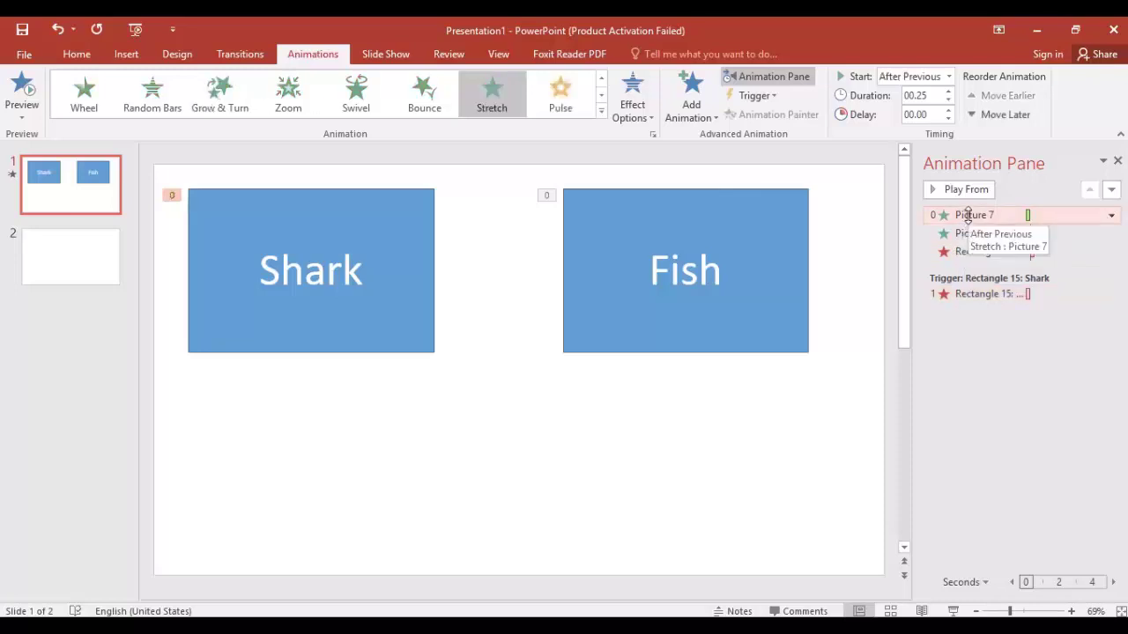
{"action": "left_click_drag", "start_coordinate": [968, 216], "coordinate": [973, 306]}
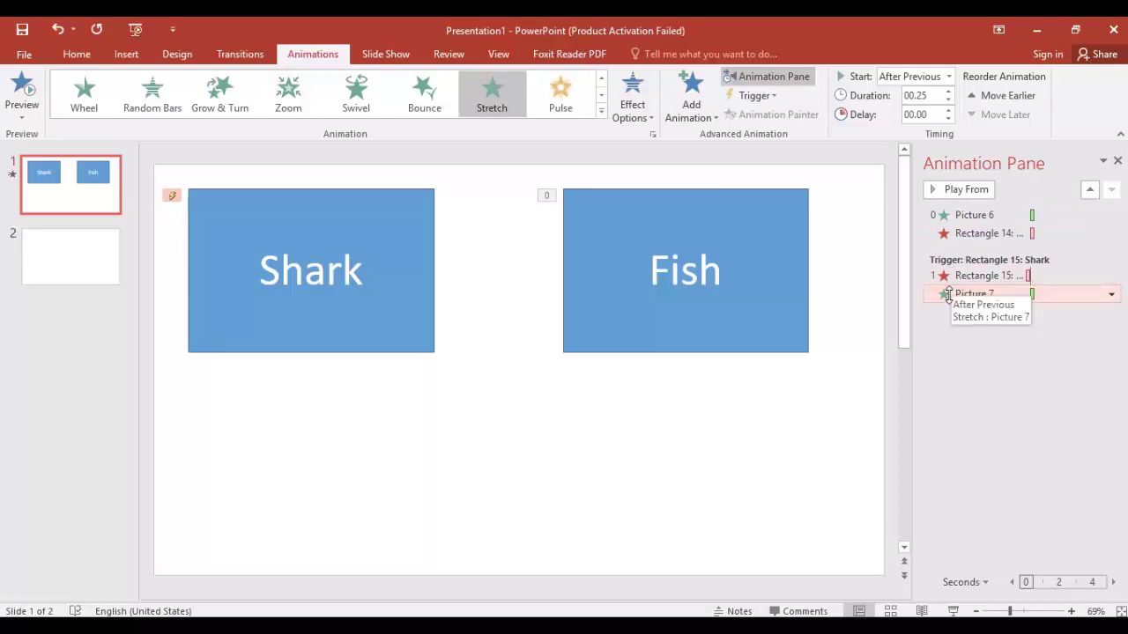
{"action": "left_click", "coordinate": [971, 233]}
Trigger the Fish Collapse on click of Rectangle 14: Fish, follow it with Picture 6's Stretch, and start the show.
{"action": "right_click", "coordinate": [973, 236]}
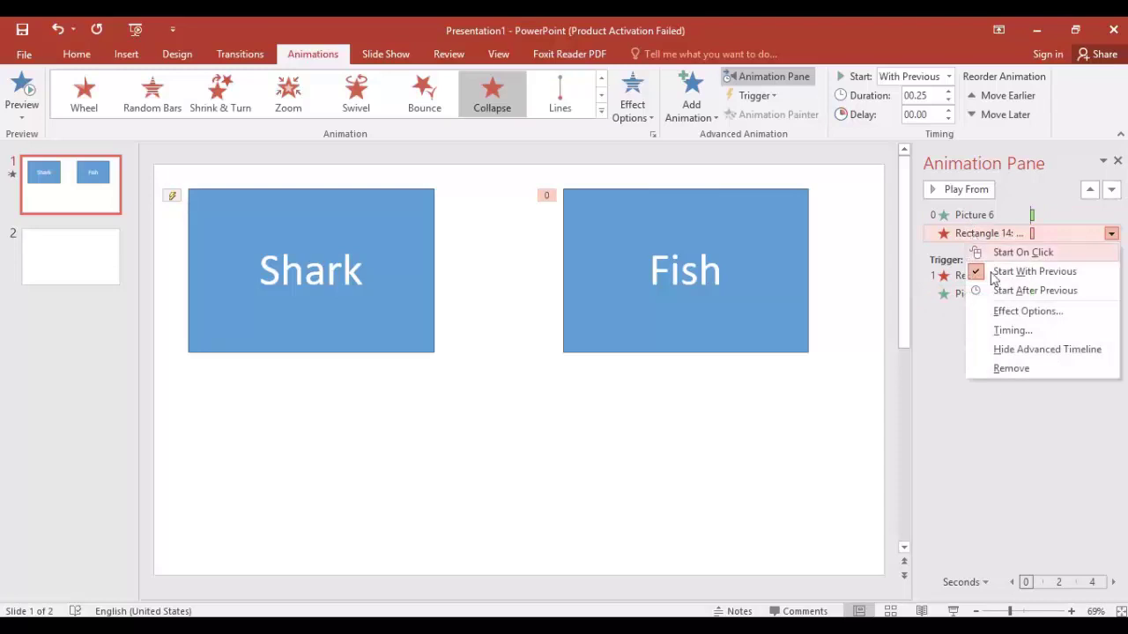
{"action": "left_click", "coordinate": [1005, 330]}
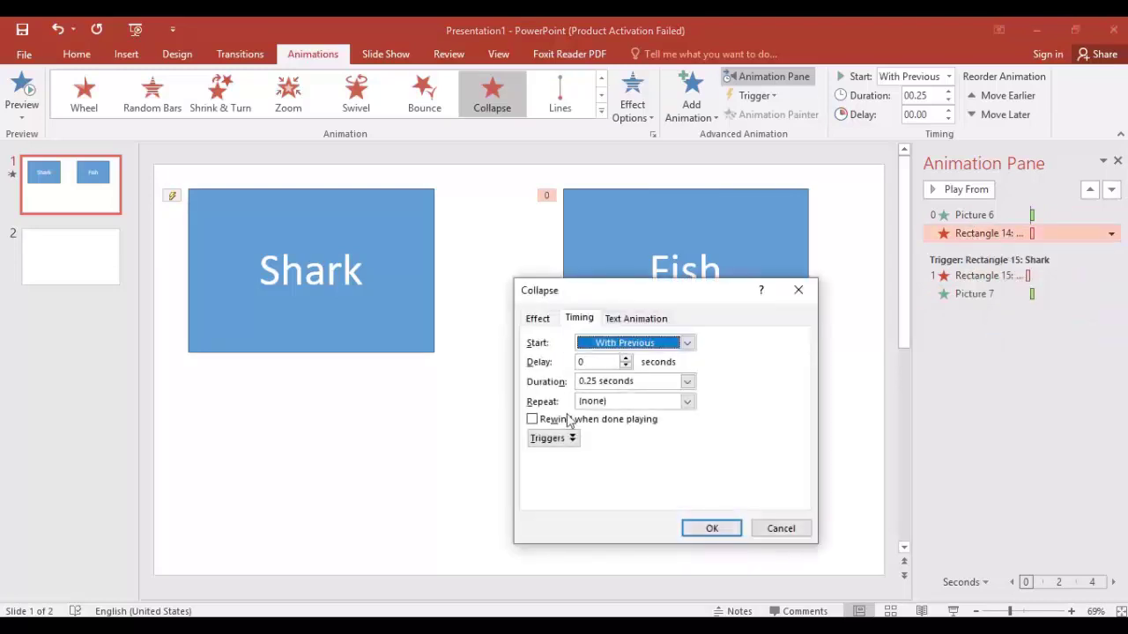
{"action": "left_click", "coordinate": [553, 438]}
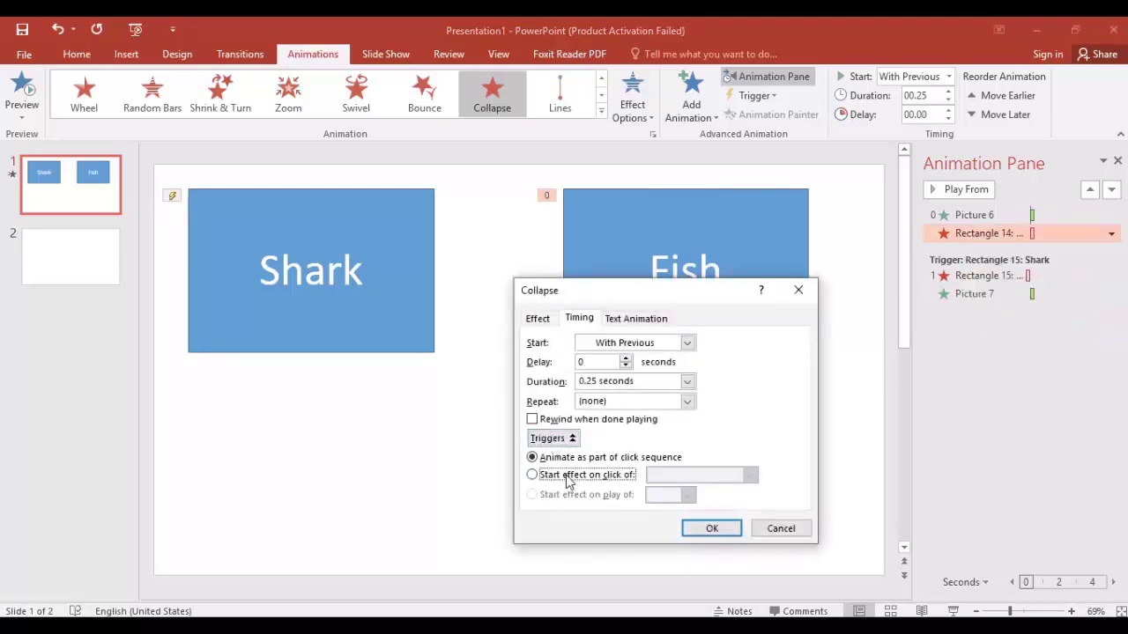
{"action": "left_click", "coordinate": [568, 476]}
{"action": "left_click", "coordinate": [692, 475]}
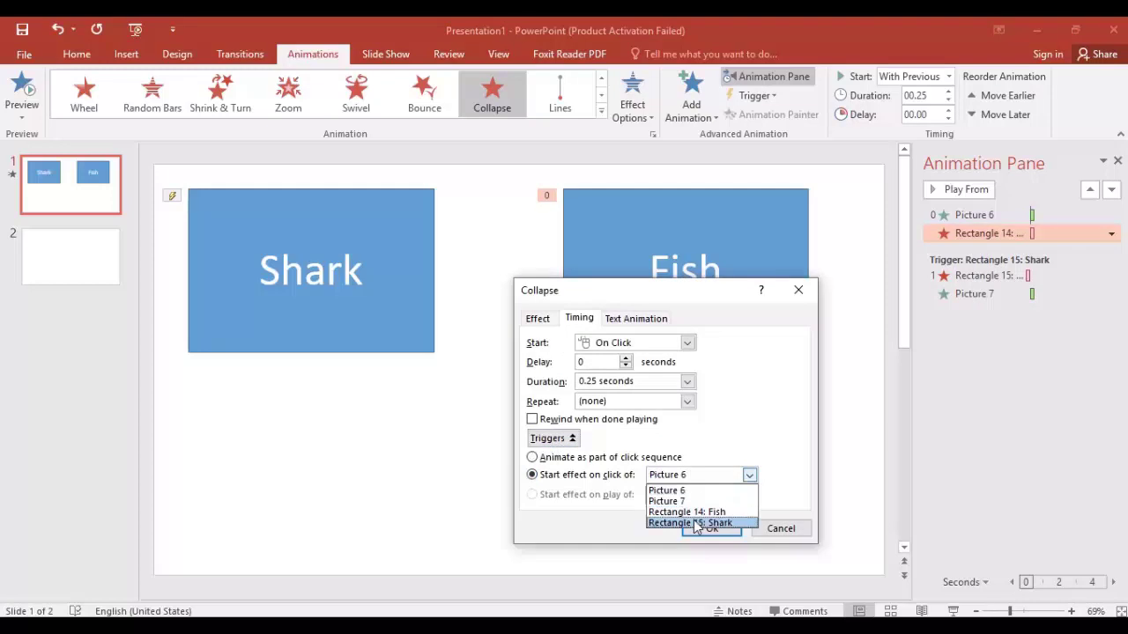
{"action": "left_click", "coordinate": [696, 512]}
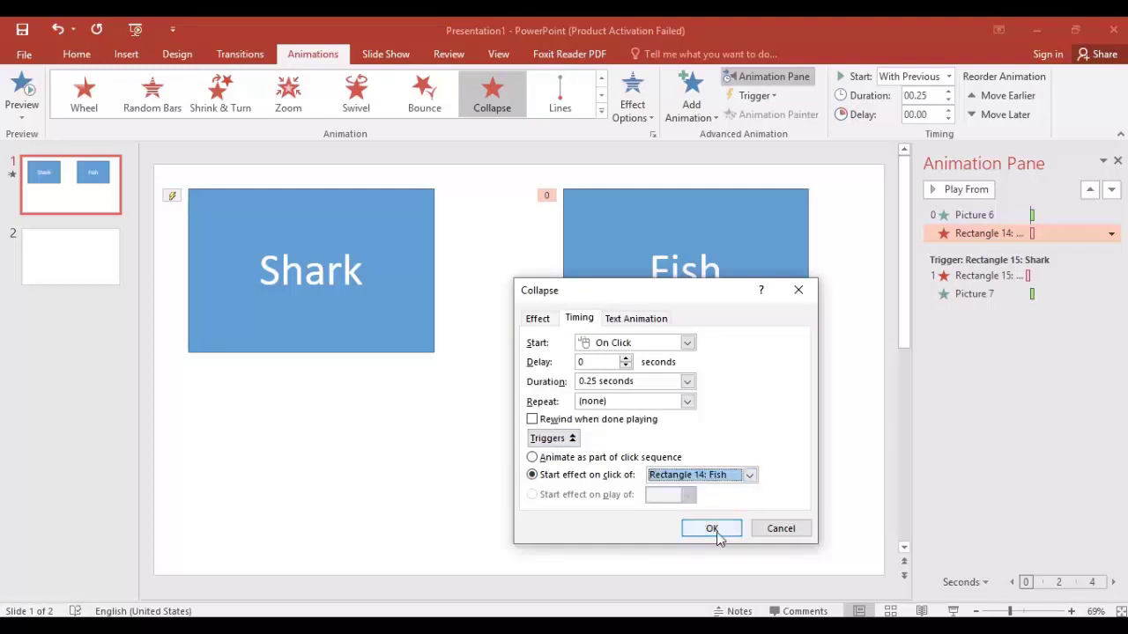
{"action": "left_click", "coordinate": [713, 528]}
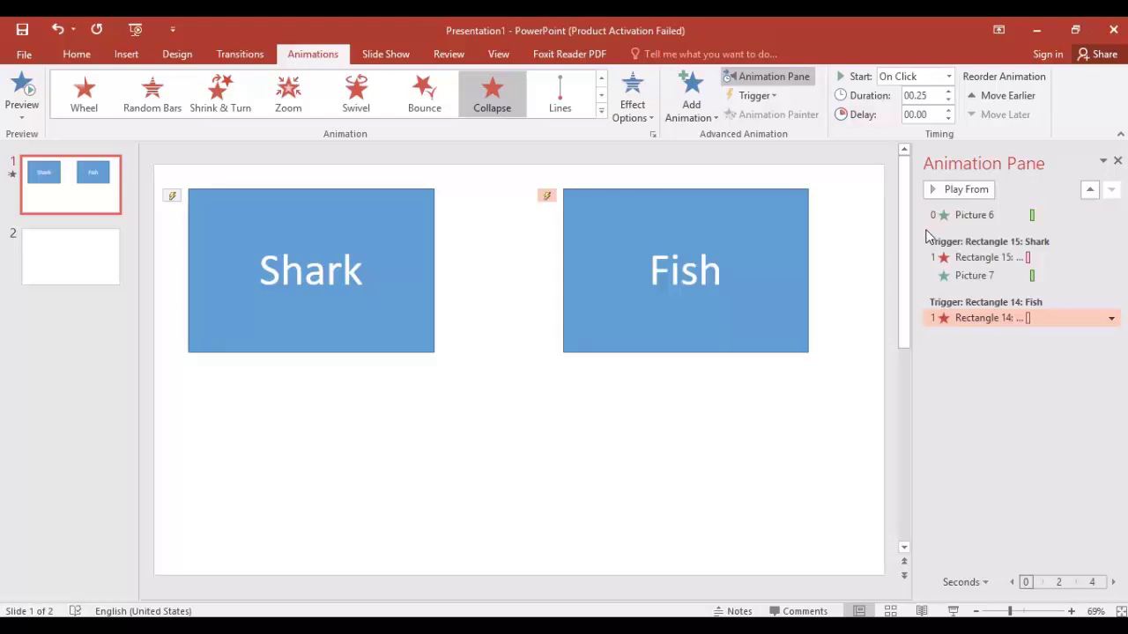
{"action": "left_click_drag", "start_coordinate": [937, 223], "coordinate": [941, 349]}
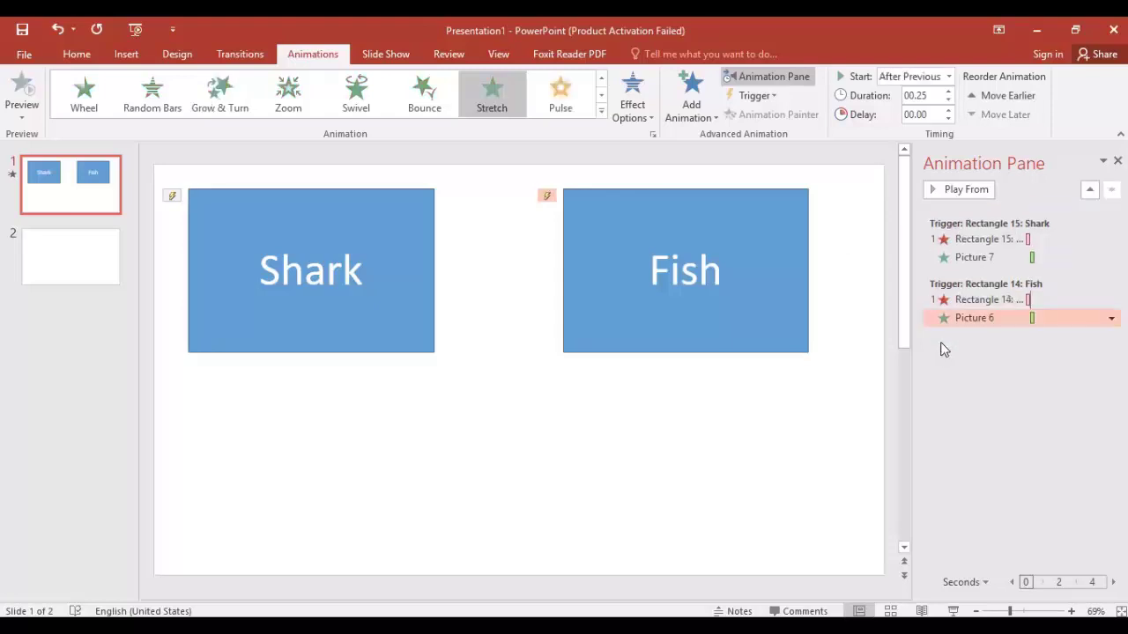
{"action": "left_click", "coordinate": [951, 611]}
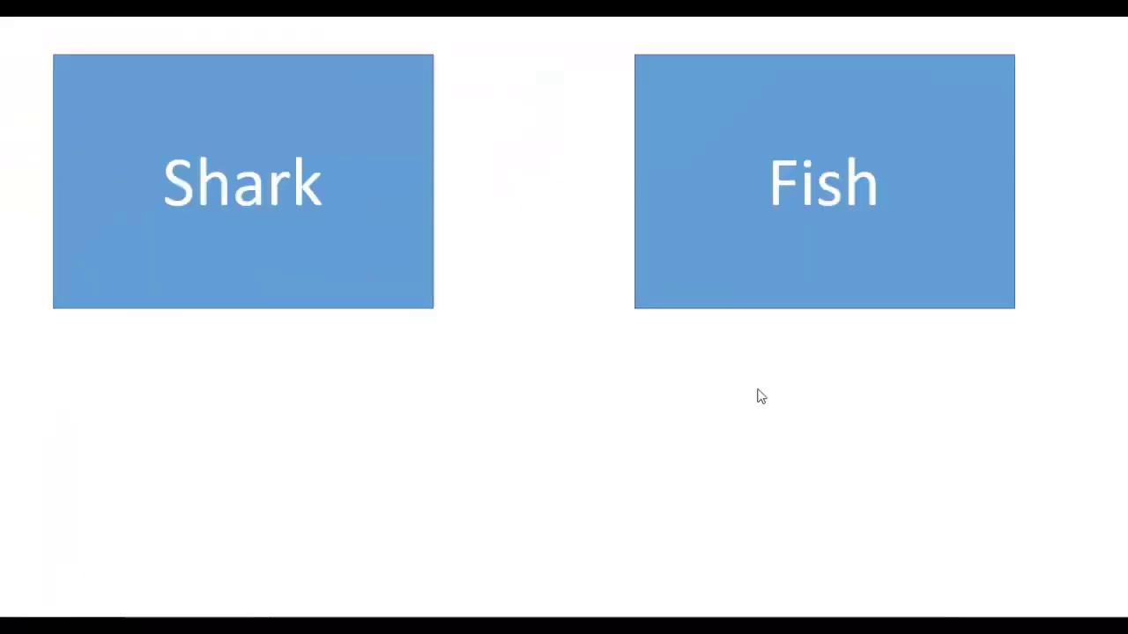
Reveal the fish and shark photos by clicking their boxes, then end the slide show.
{"action": "left_click", "coordinate": [771, 182]}
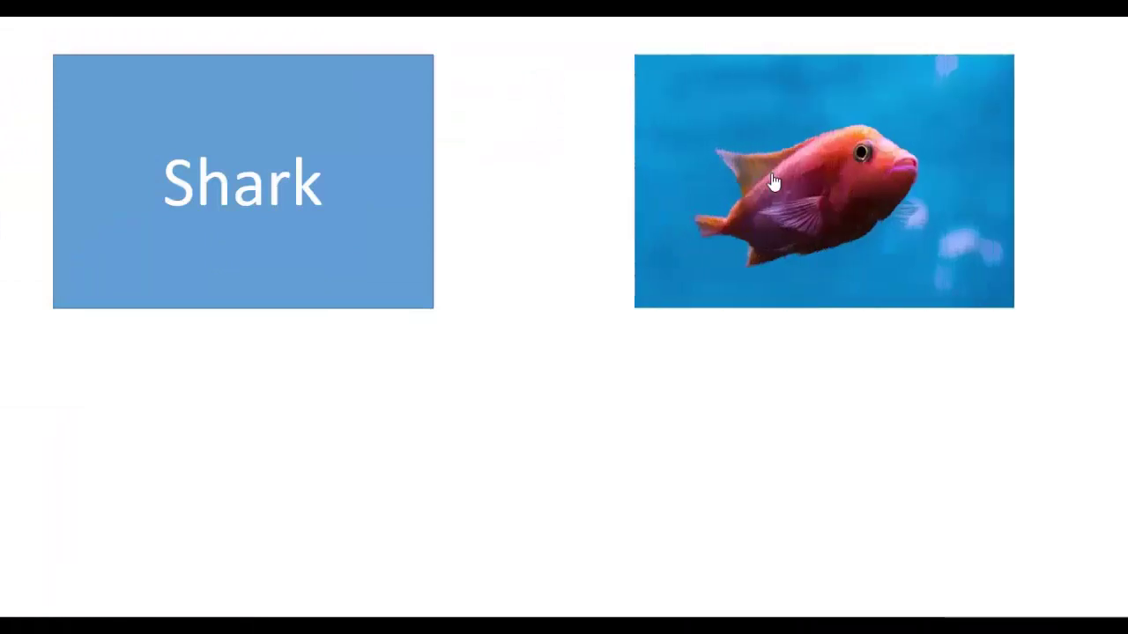
{"action": "left_click", "coordinate": [276, 169]}
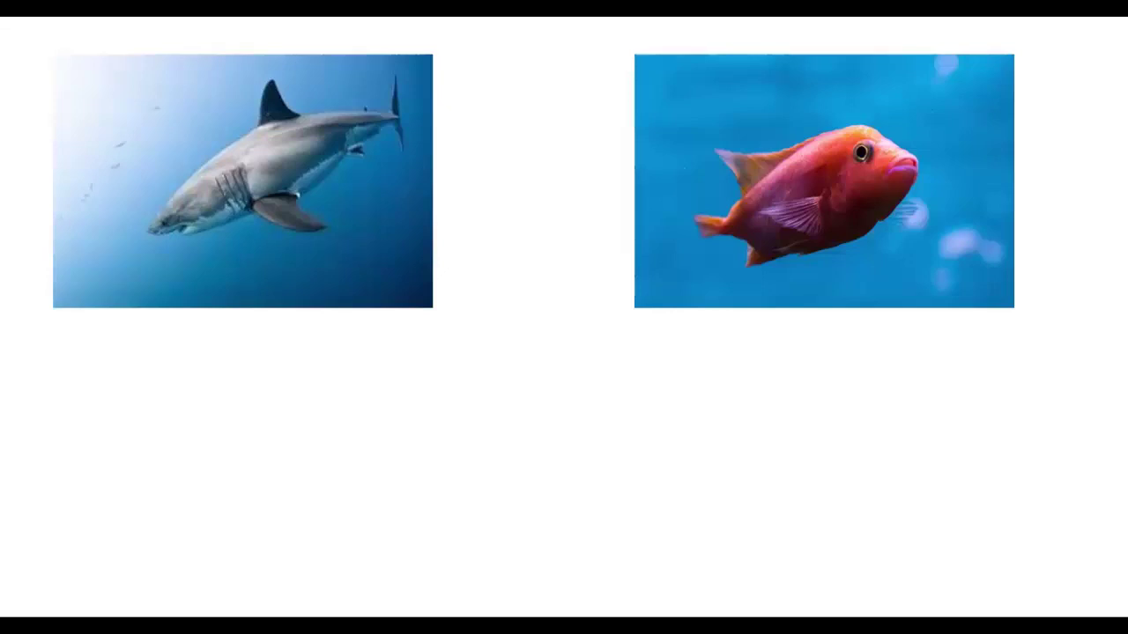
{"action": "key", "text": "Escape"}
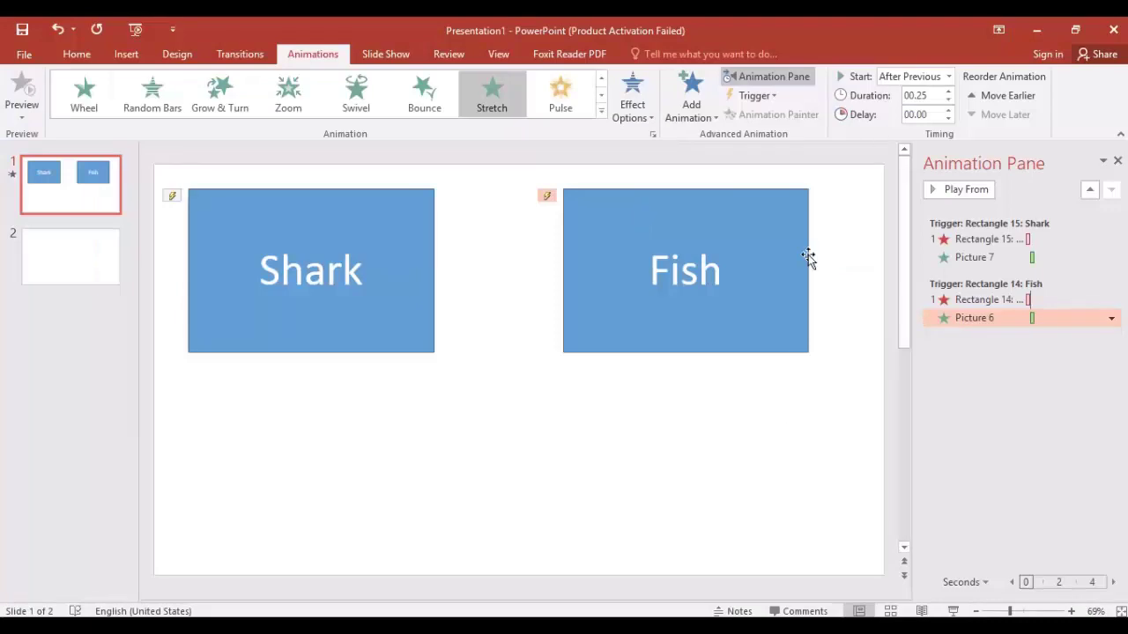
Send the Fish and Shark rectangles to the back, behind the photos.
{"action": "left_click", "coordinate": [790, 443]}
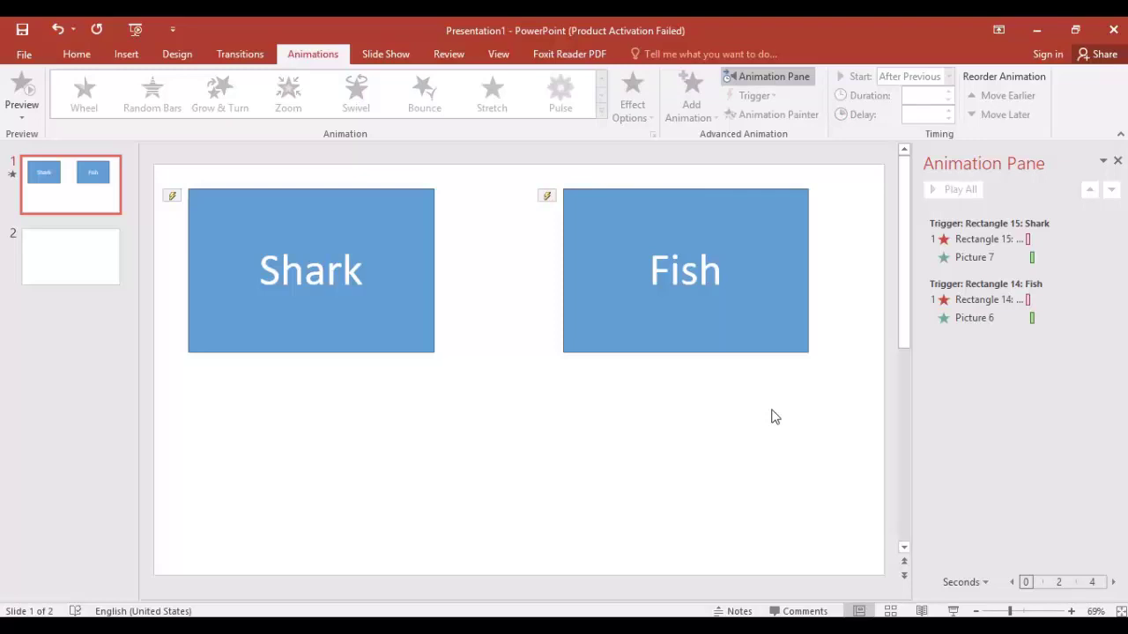
{"action": "left_click", "coordinate": [739, 307]}
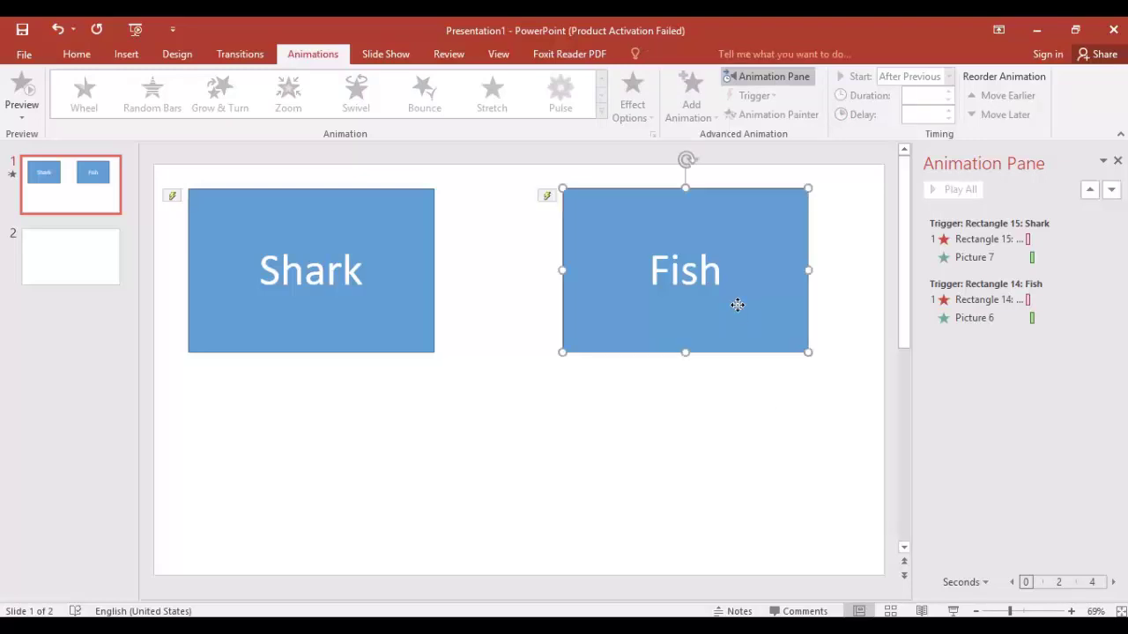
{"action": "left_click", "coordinate": [404, 319], "text": "shift"}
{"action": "right_click", "coordinate": [404, 319]}
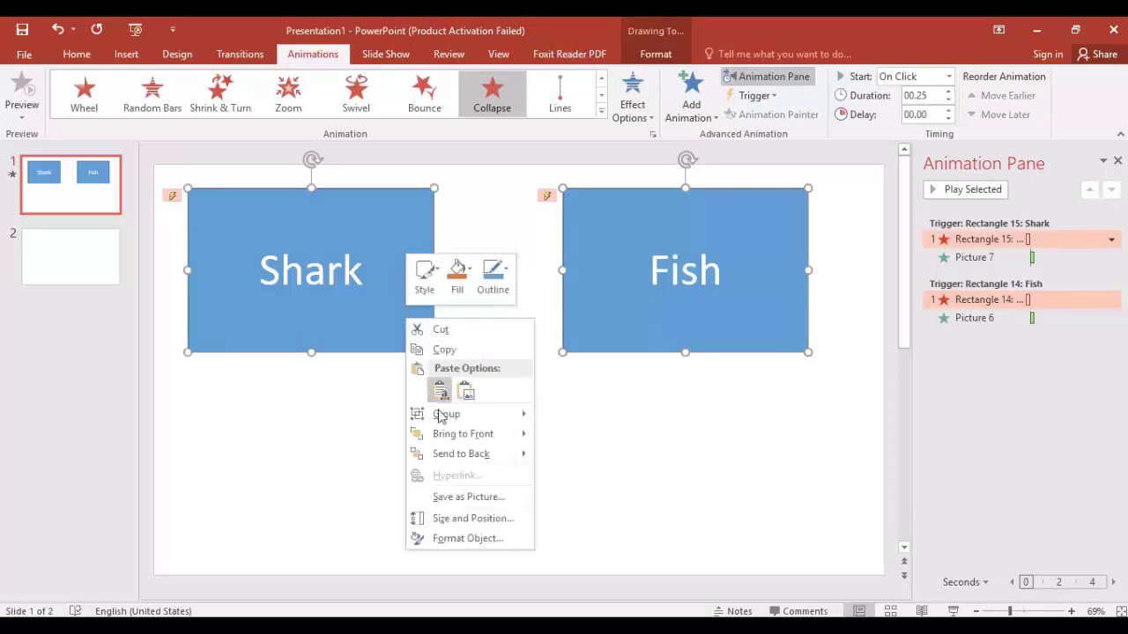
{"action": "mouse_move", "coordinate": [454, 456]}
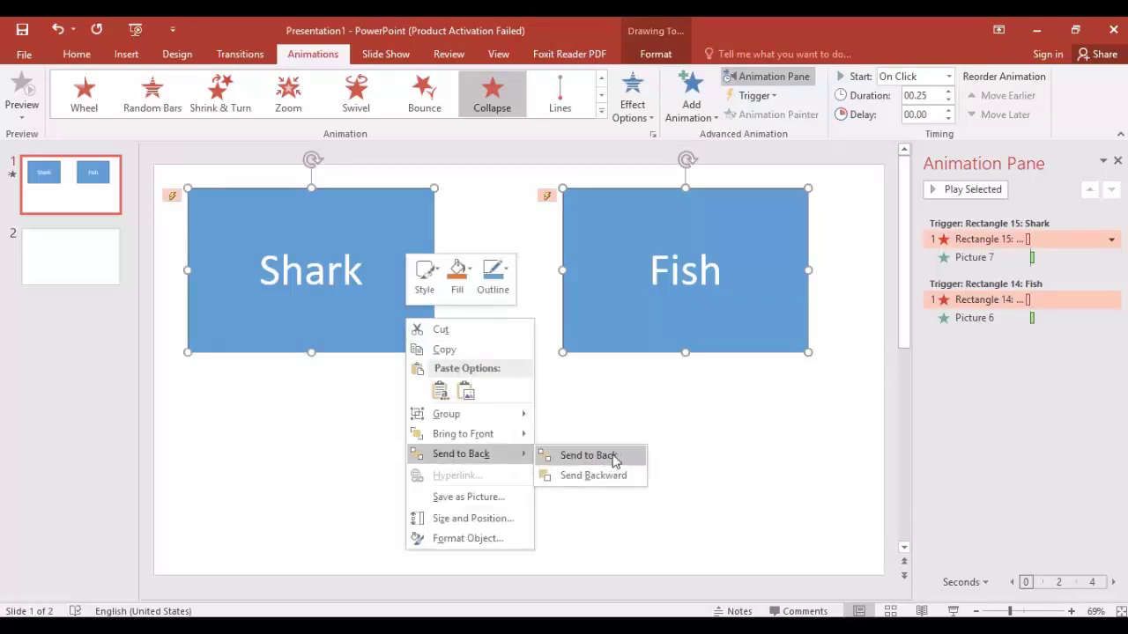
{"action": "left_click", "coordinate": [588, 456]}
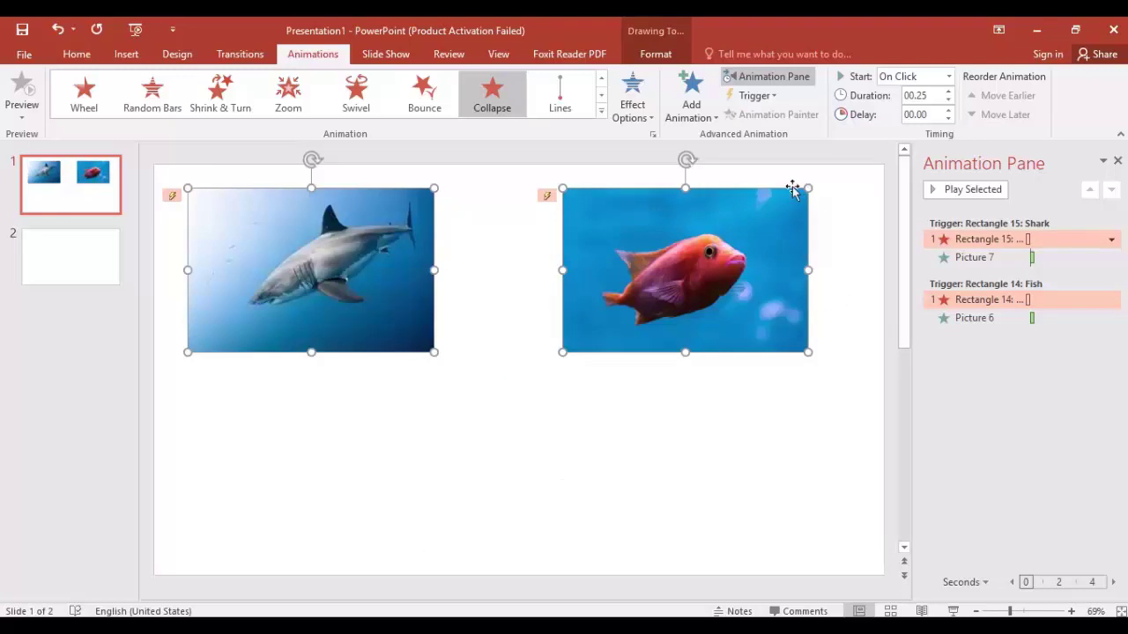
Add a Stretch entrance effect to both the Shark and Fish rectangles.
{"action": "left_click", "coordinate": [697, 116]}
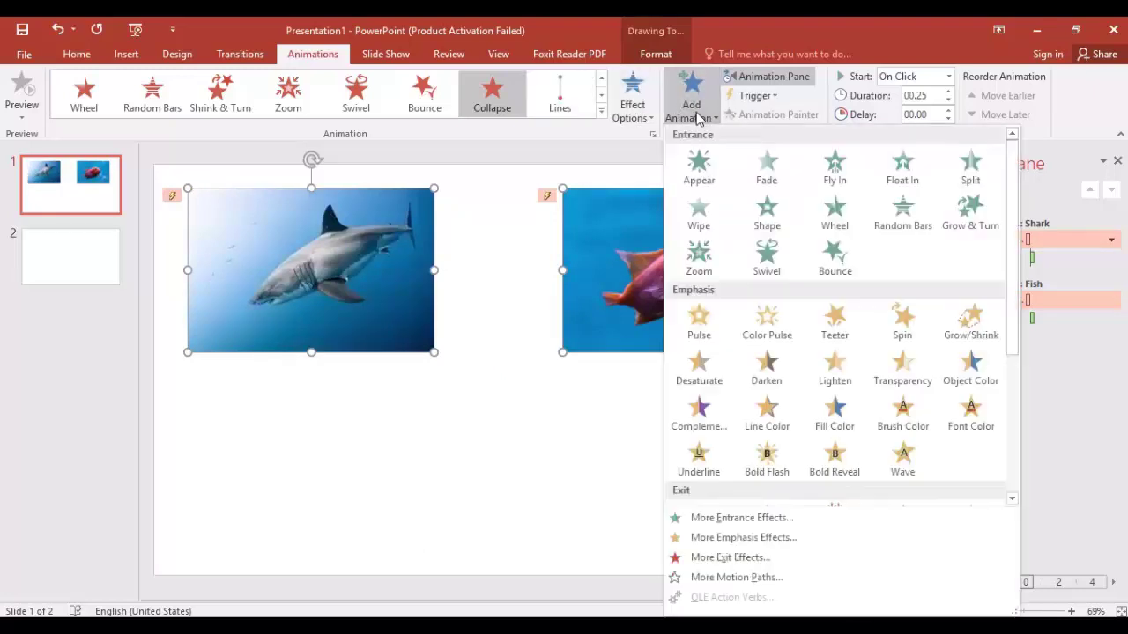
{"action": "left_click", "coordinate": [734, 520]}
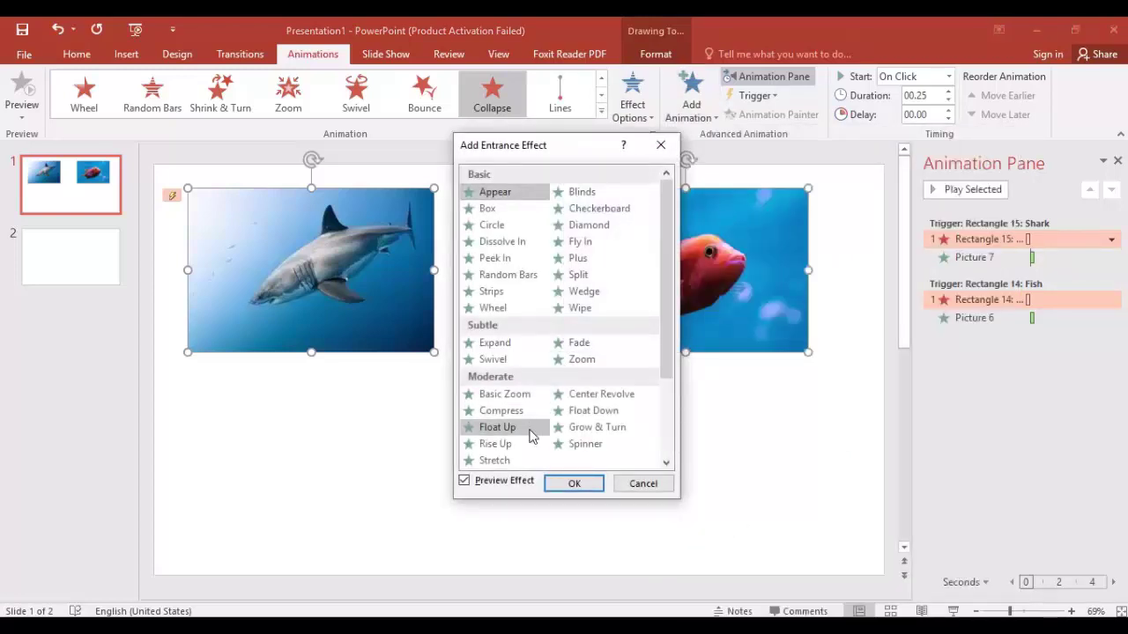
{"action": "left_click", "coordinate": [521, 466]}
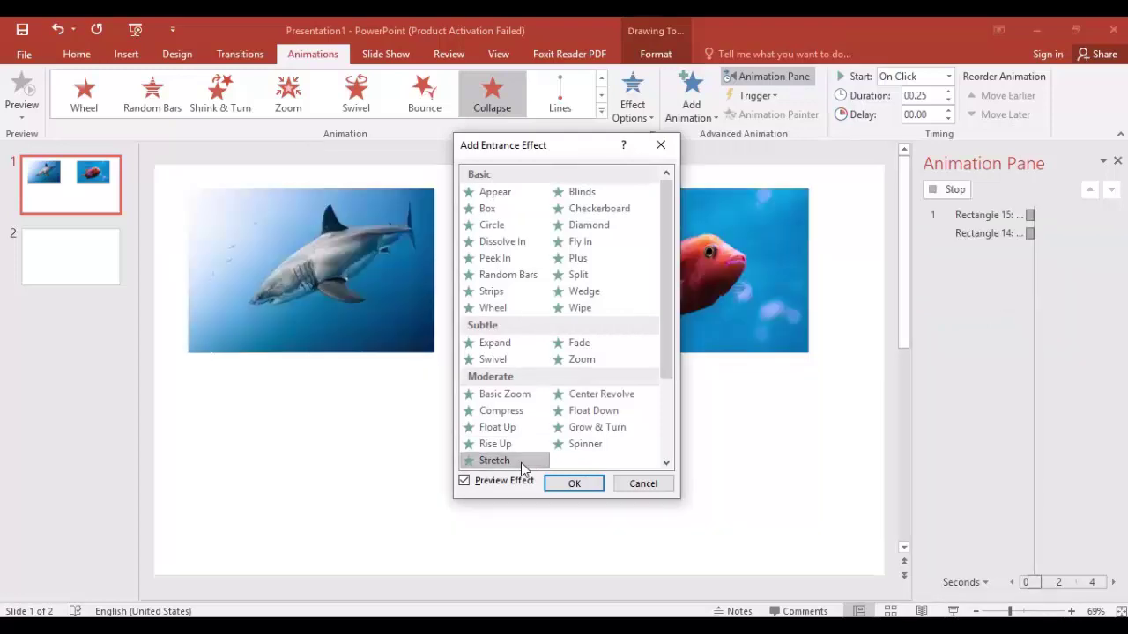
{"action": "left_click", "coordinate": [574, 484]}
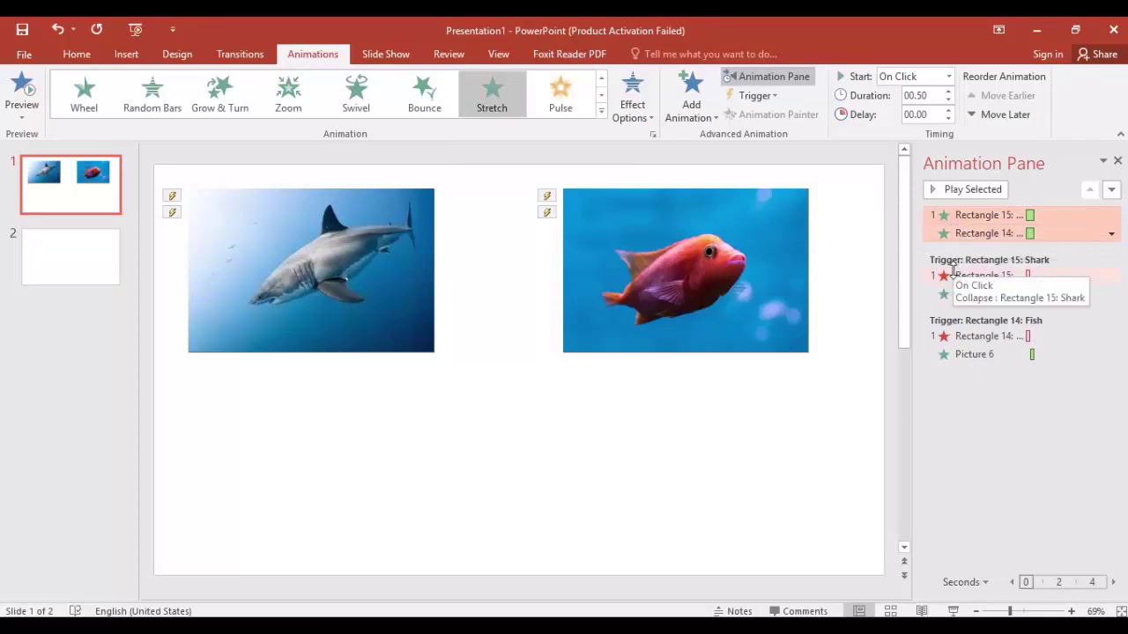
Set the rectangles' Stretch entrances to 00.25 duration, starting After Previous.
{"action": "left_click", "coordinate": [948, 101]}
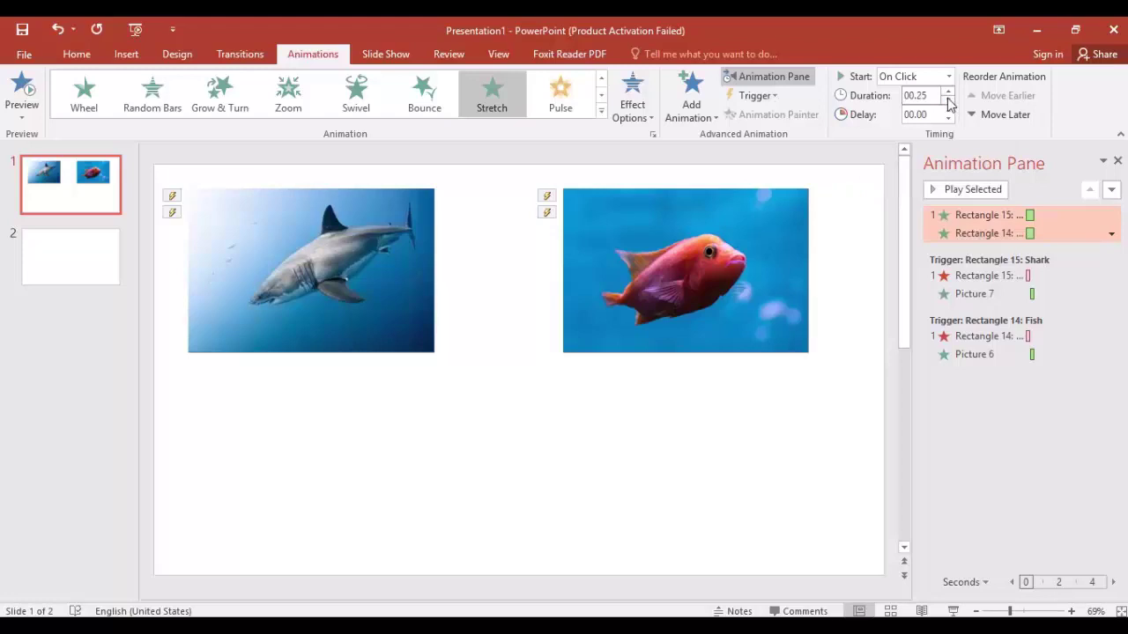
{"action": "left_click", "coordinate": [939, 79]}
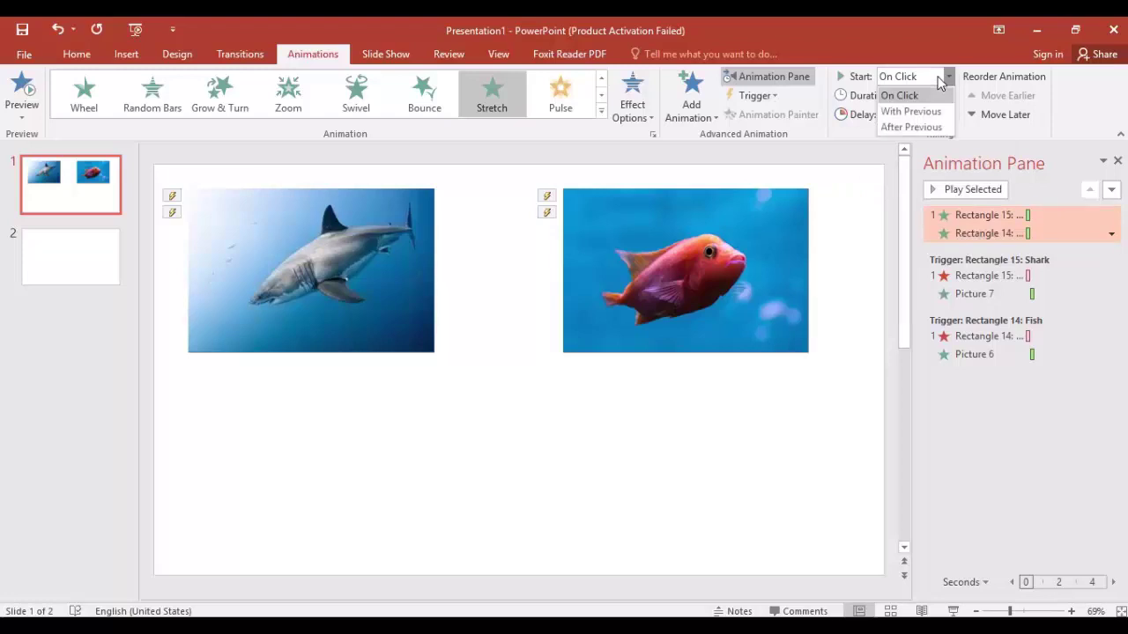
{"action": "left_click", "coordinate": [911, 127]}
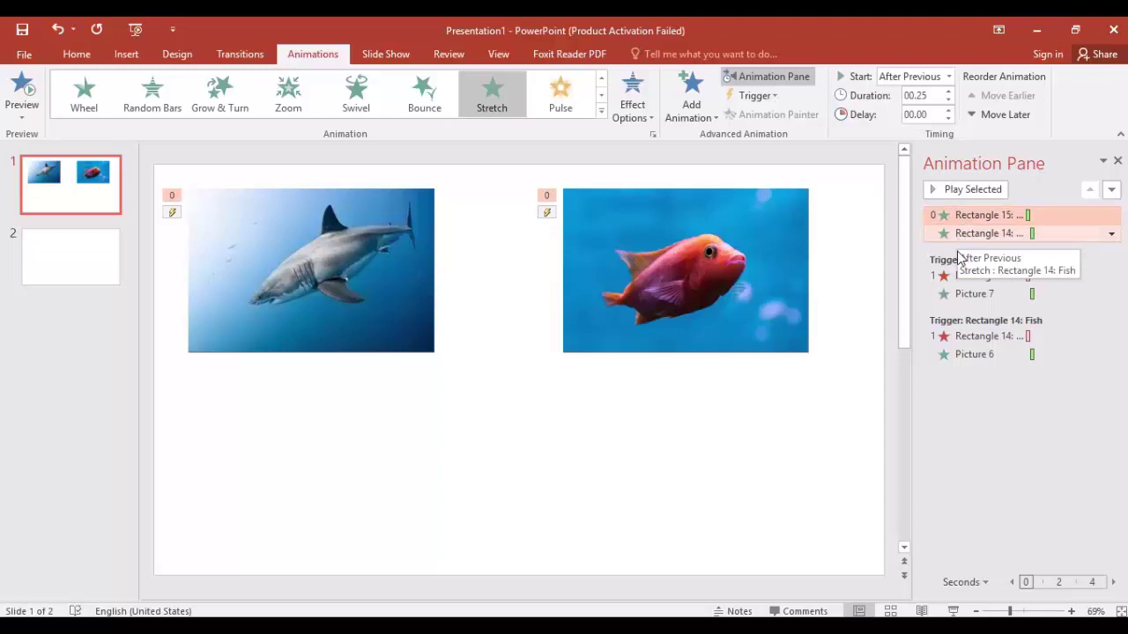
Select both the shark and fish pictures and bring up their context menu.
{"action": "left_click_drag", "start_coordinate": [961, 234], "coordinate": [958, 304]}
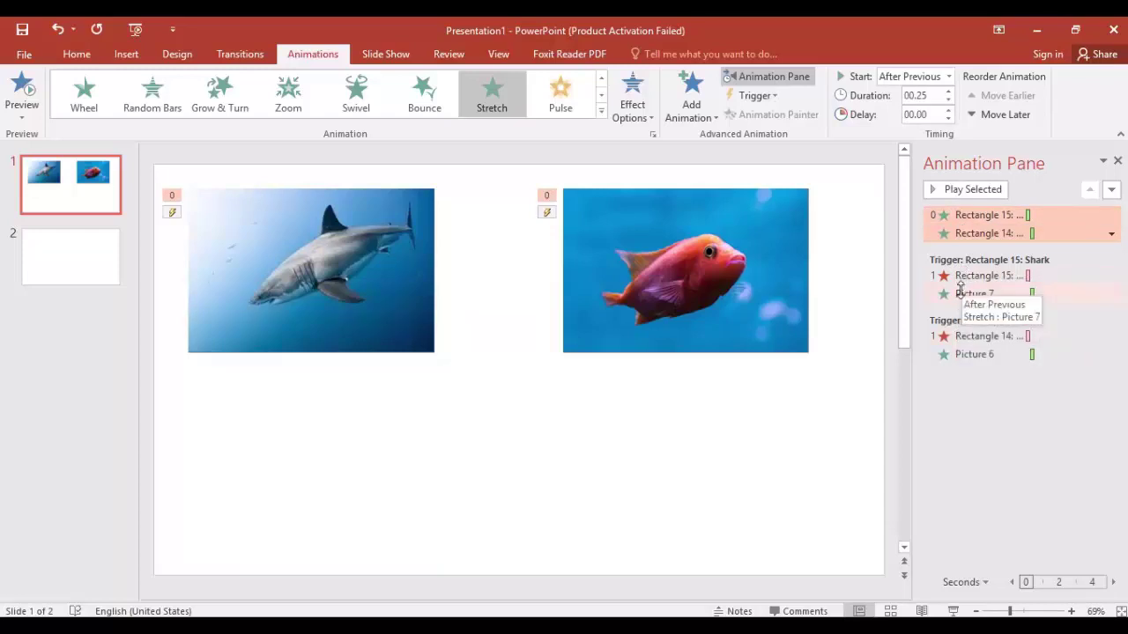
{"action": "left_click", "coordinate": [962, 298]}
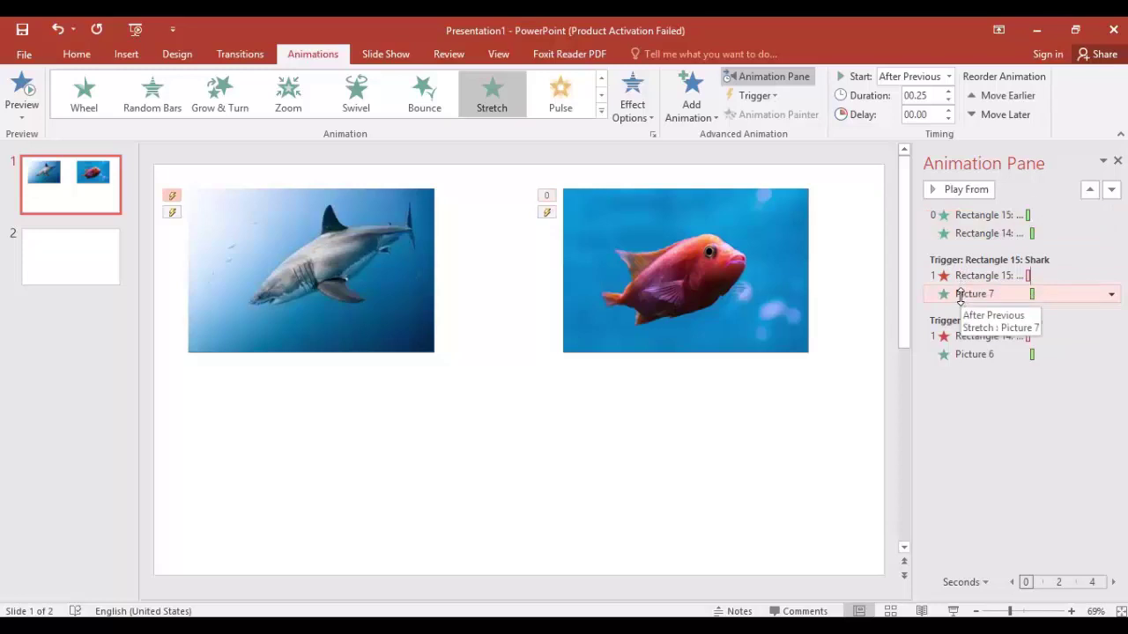
{"action": "left_click", "coordinate": [688, 265]}
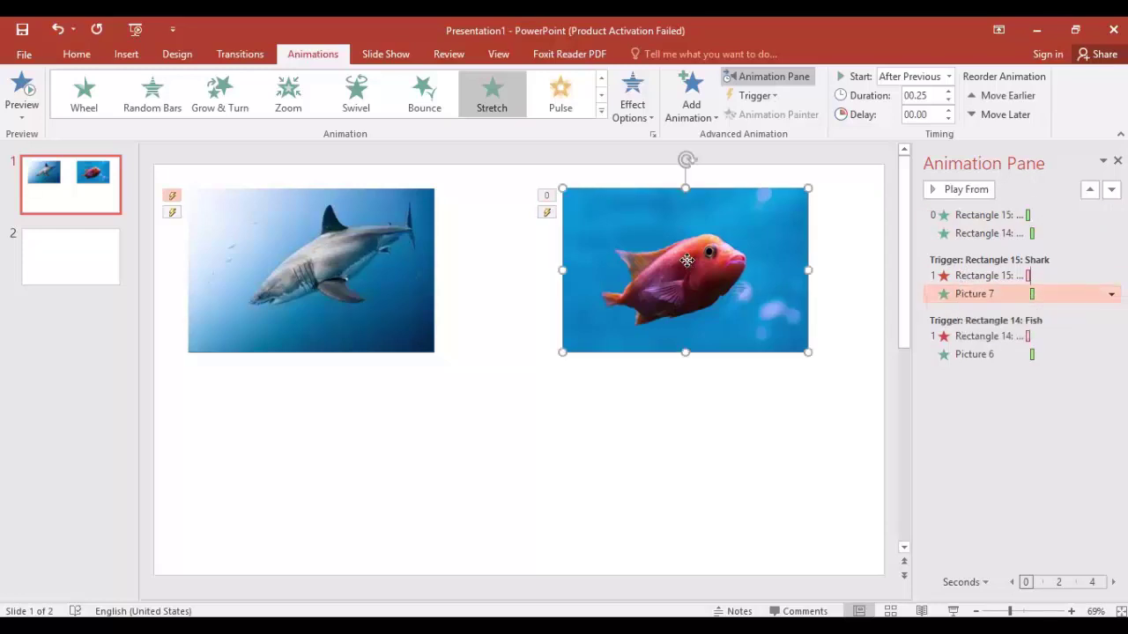
{"action": "left_click", "coordinate": [349, 247]}
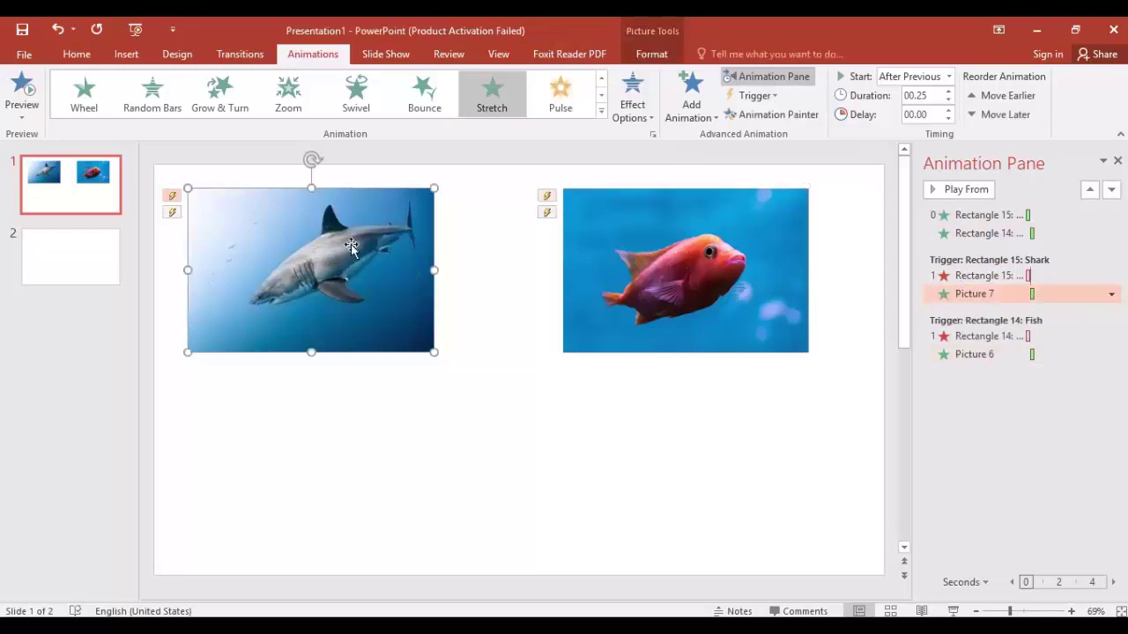
{"action": "left_click", "coordinate": [614, 254], "text": "shift"}
{"action": "right_click", "coordinate": [614, 255]}
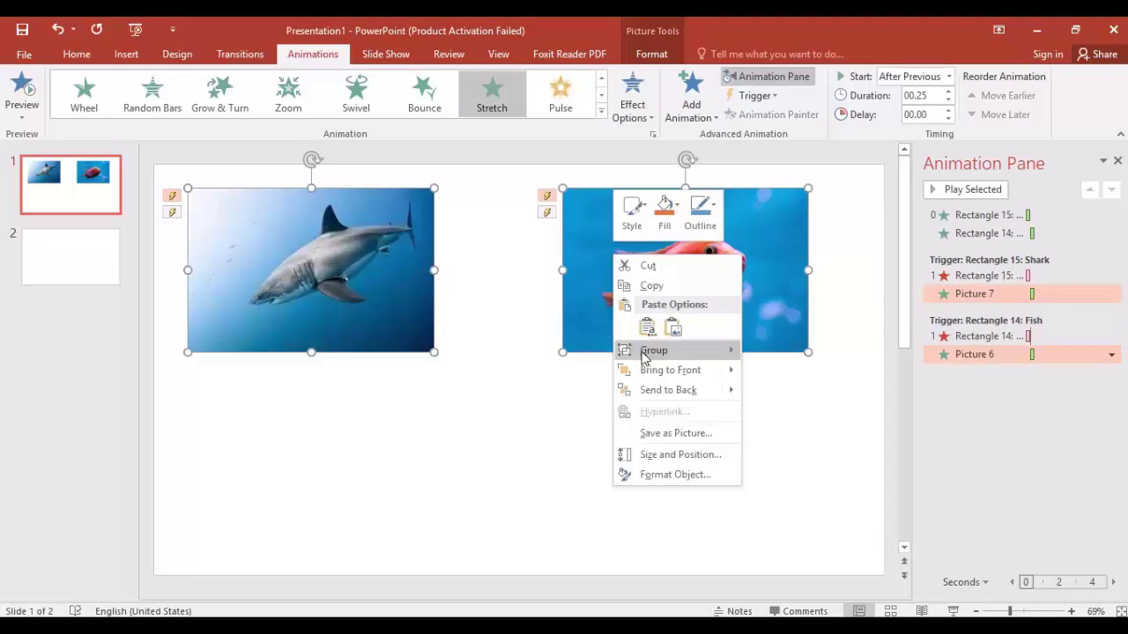
Send both photos behind the rectangles and give them a Collapse exit effect.
{"action": "mouse_move", "coordinate": [678, 392]}
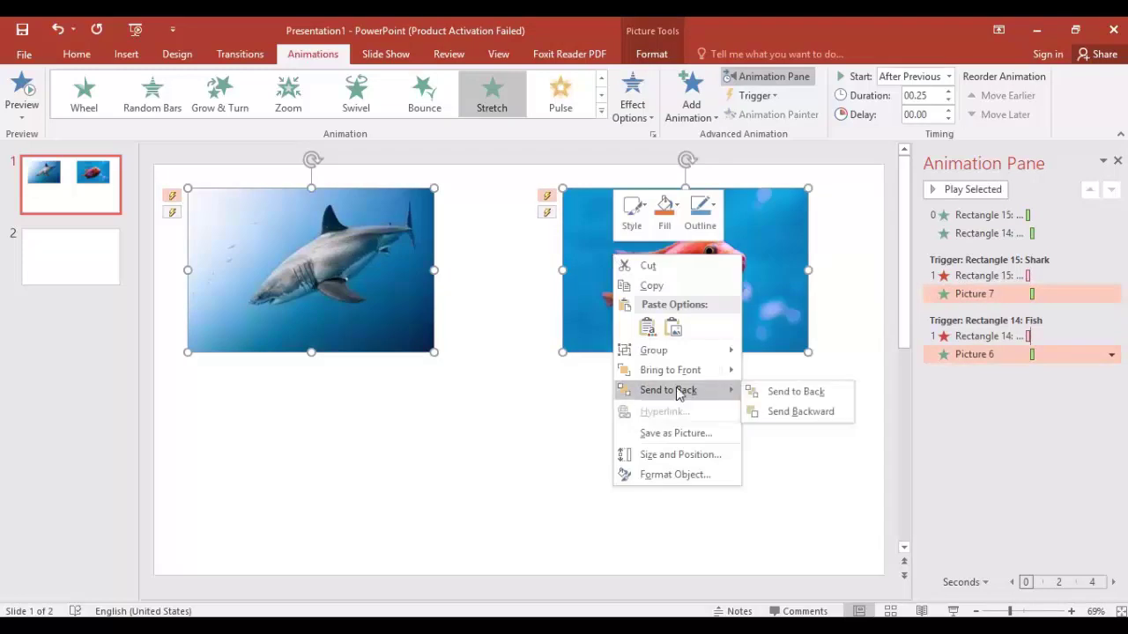
{"action": "left_click", "coordinate": [766, 401]}
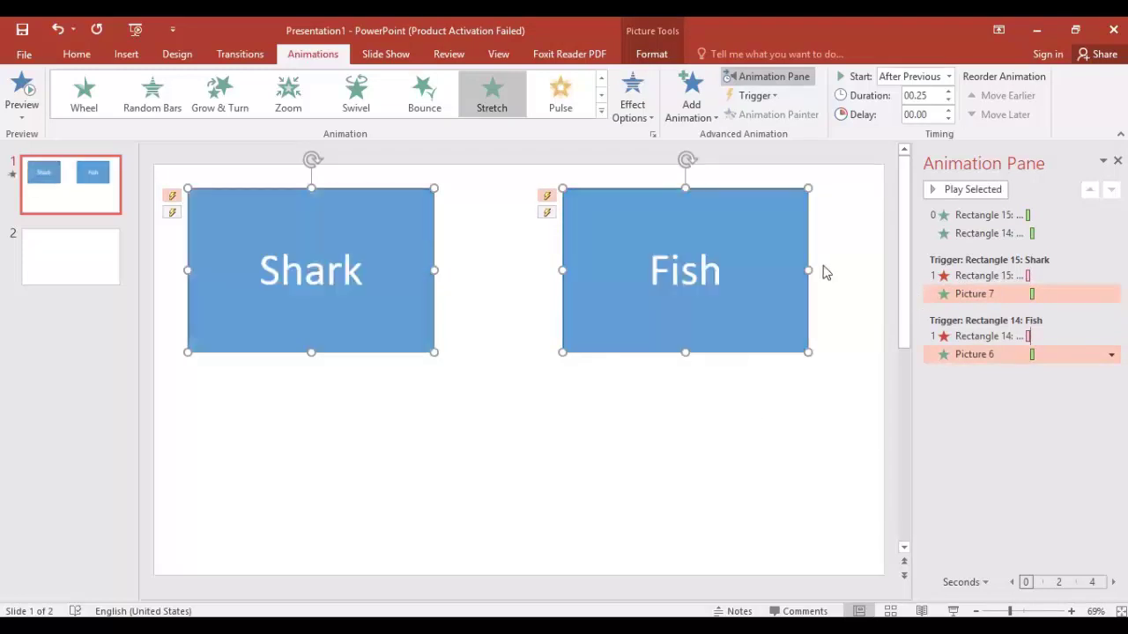
{"action": "left_click", "coordinate": [693, 115]}
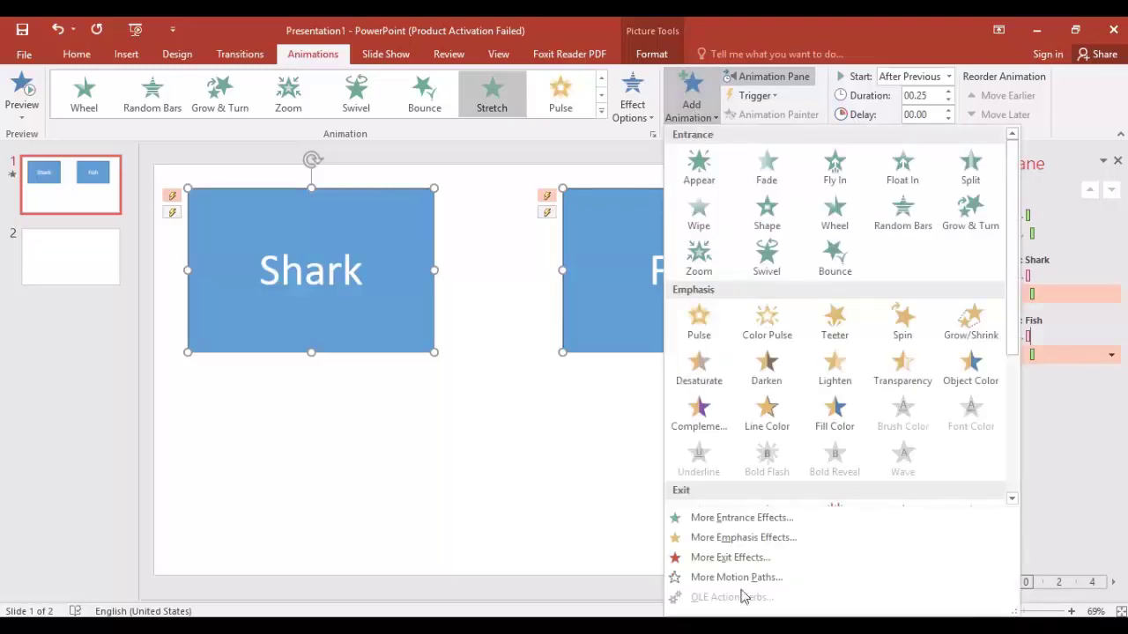
{"action": "left_click", "coordinate": [740, 558]}
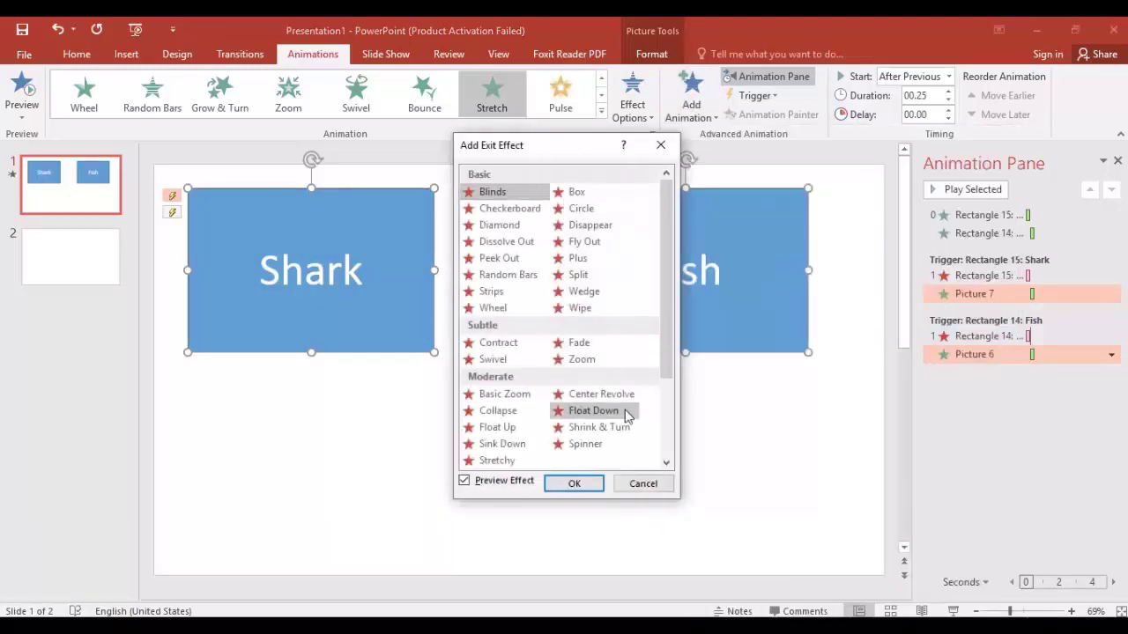
{"action": "left_click", "coordinate": [499, 411]}
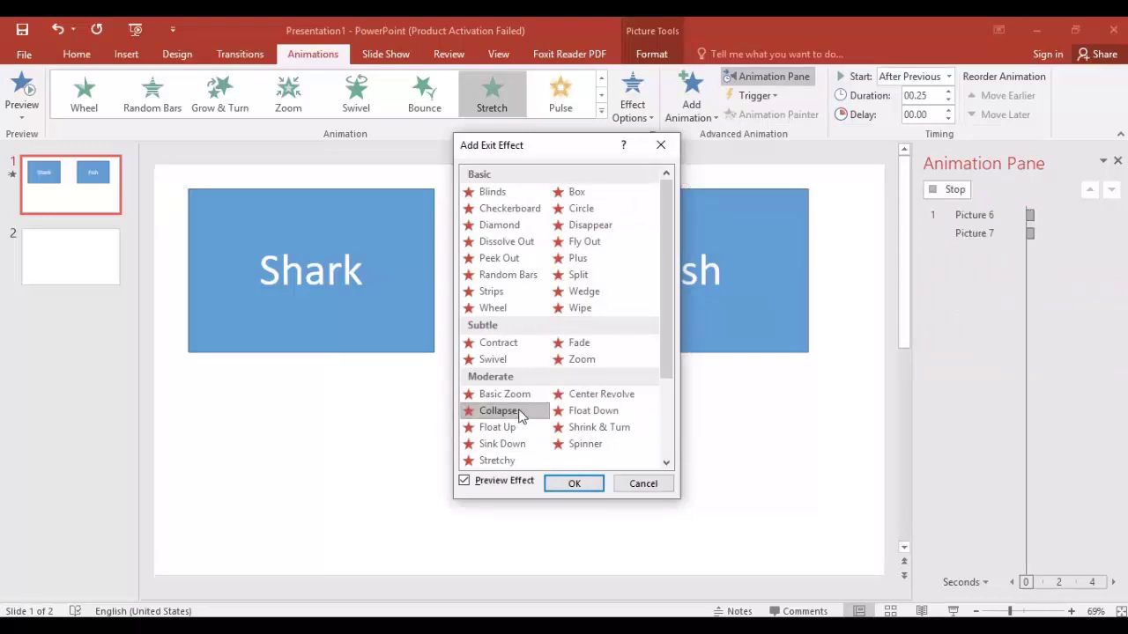
{"action": "left_click", "coordinate": [574, 485]}
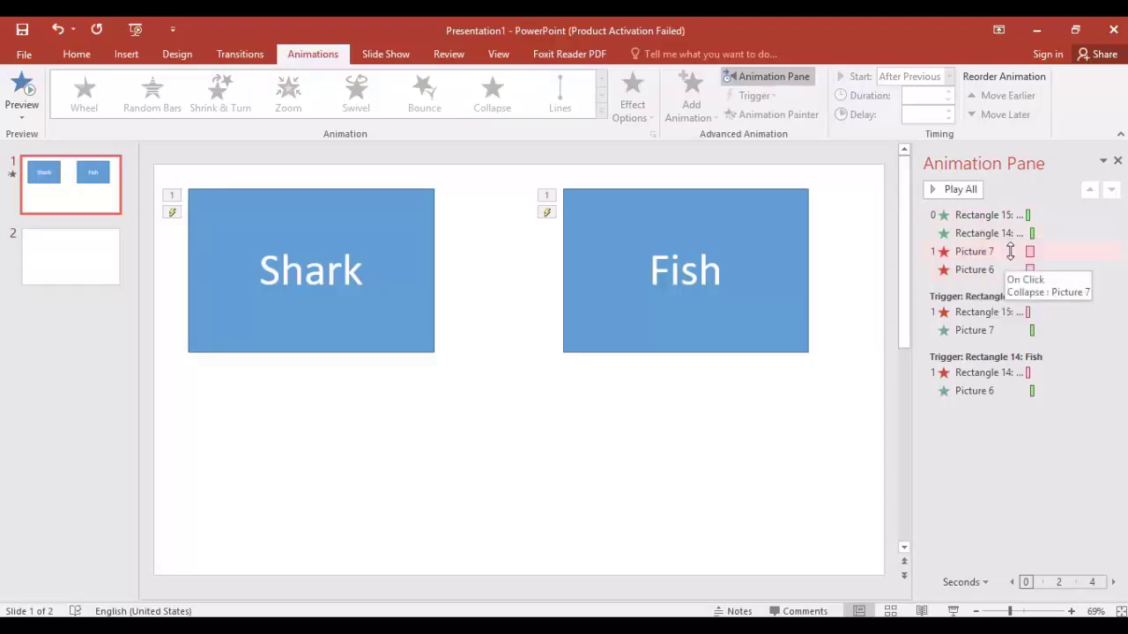
Shorten the Picture 7 and Picture 6 Collapse exits to 00.25 seconds.
{"action": "left_click", "coordinate": [1010, 253]}
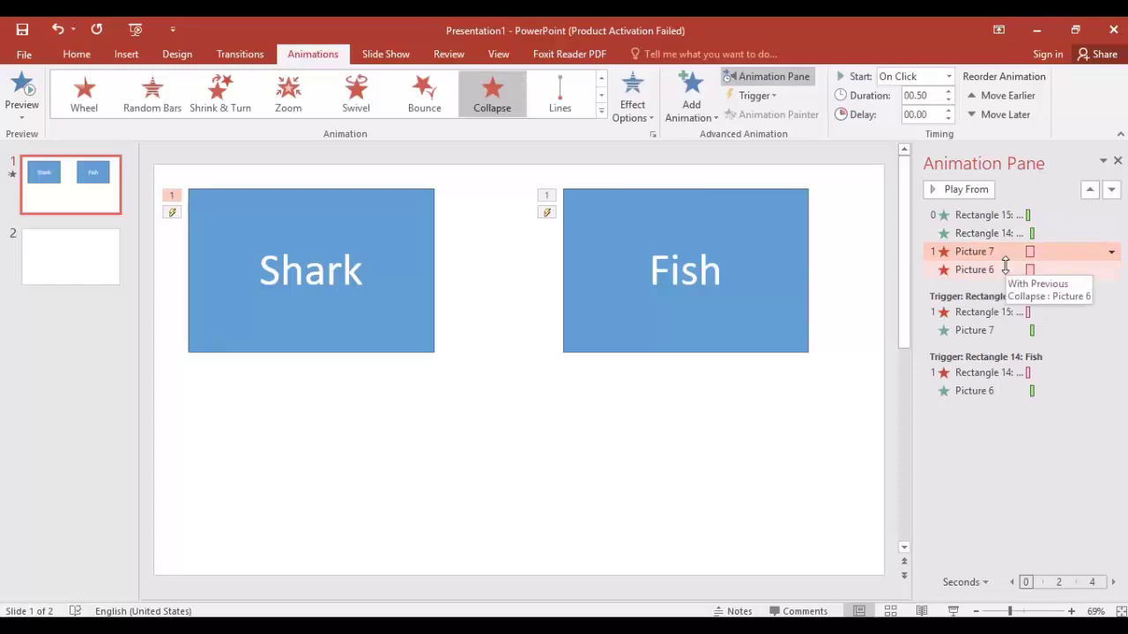
{"action": "left_click", "coordinate": [1004, 267]}
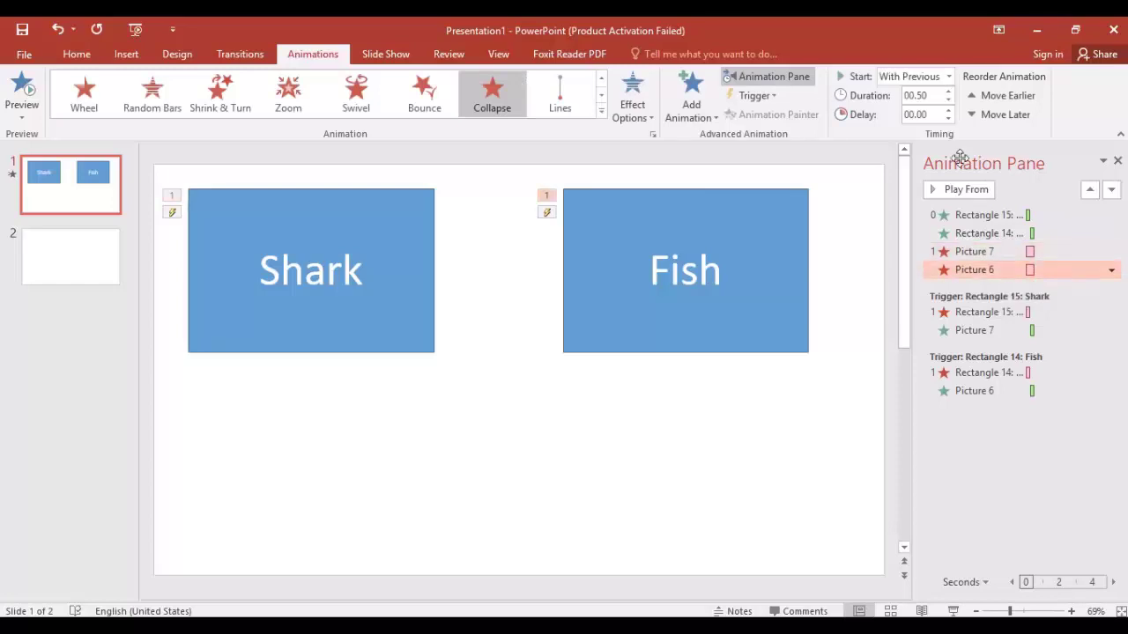
{"action": "left_click", "coordinate": [950, 254]}
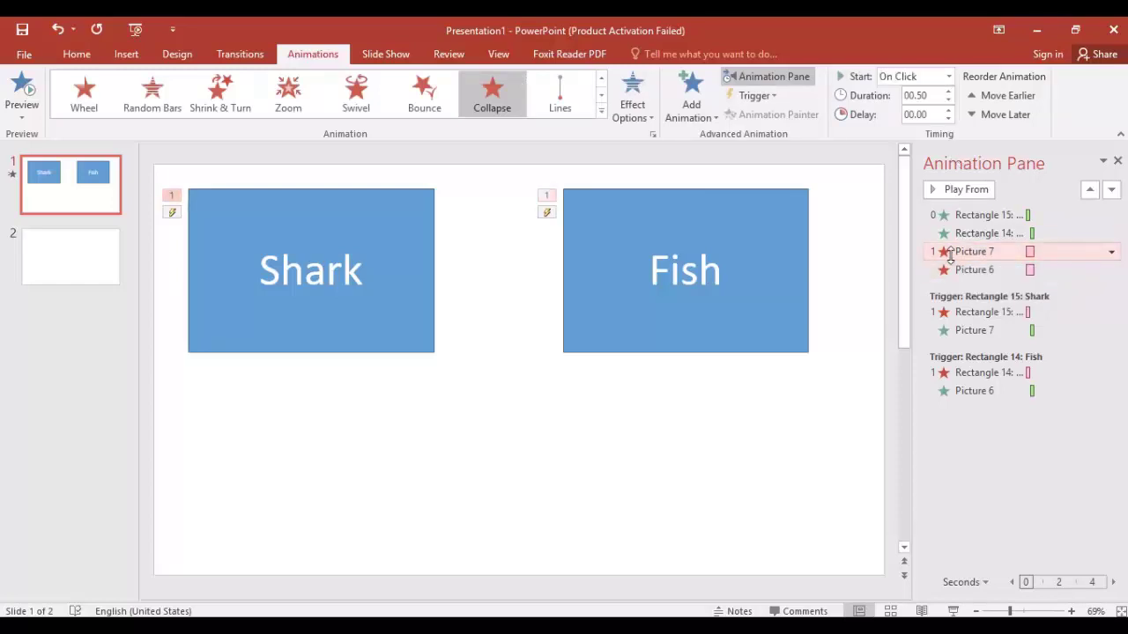
{"action": "left_click", "coordinate": [950, 270], "text": "ctrl"}
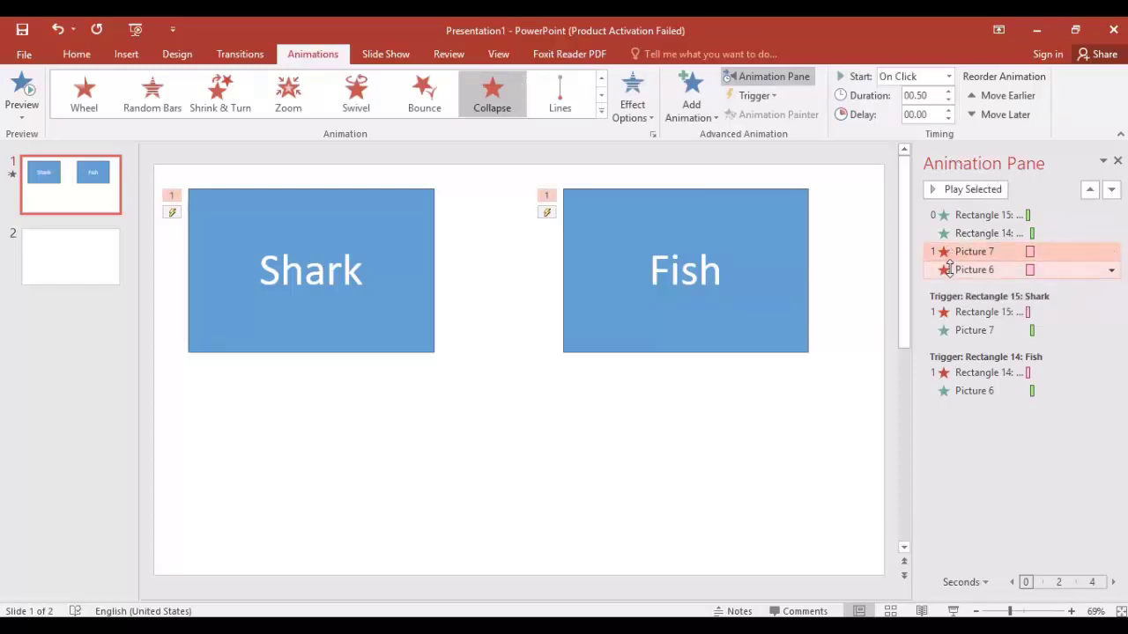
{"action": "left_click", "coordinate": [949, 101]}
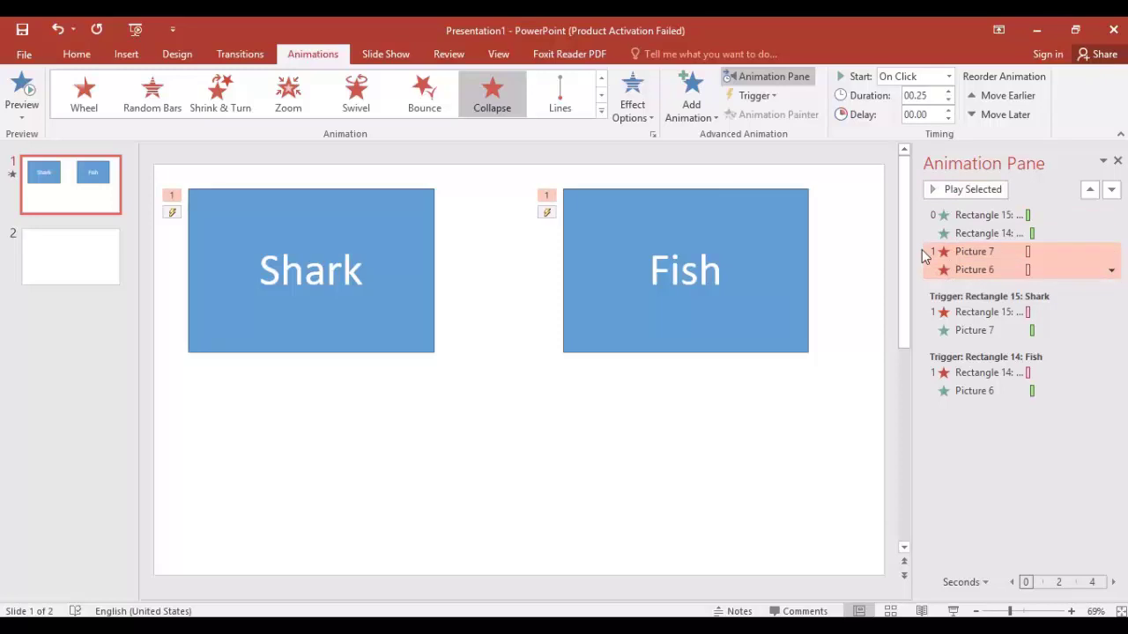
{"action": "left_click", "coordinate": [873, 357]}
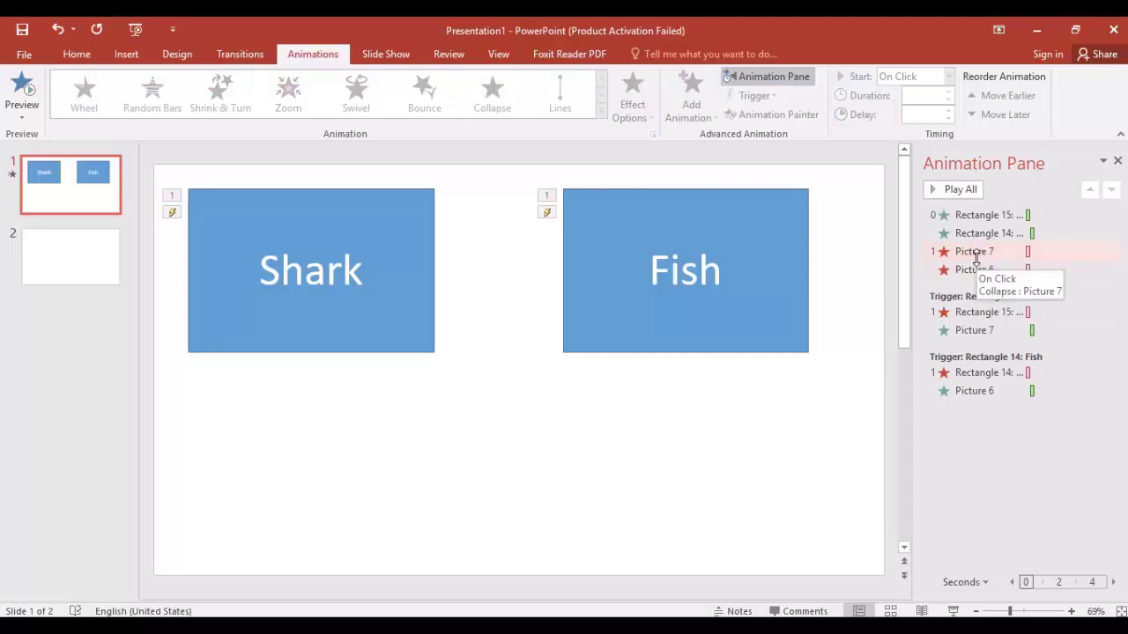
{"action": "left_click", "coordinate": [976, 253]}
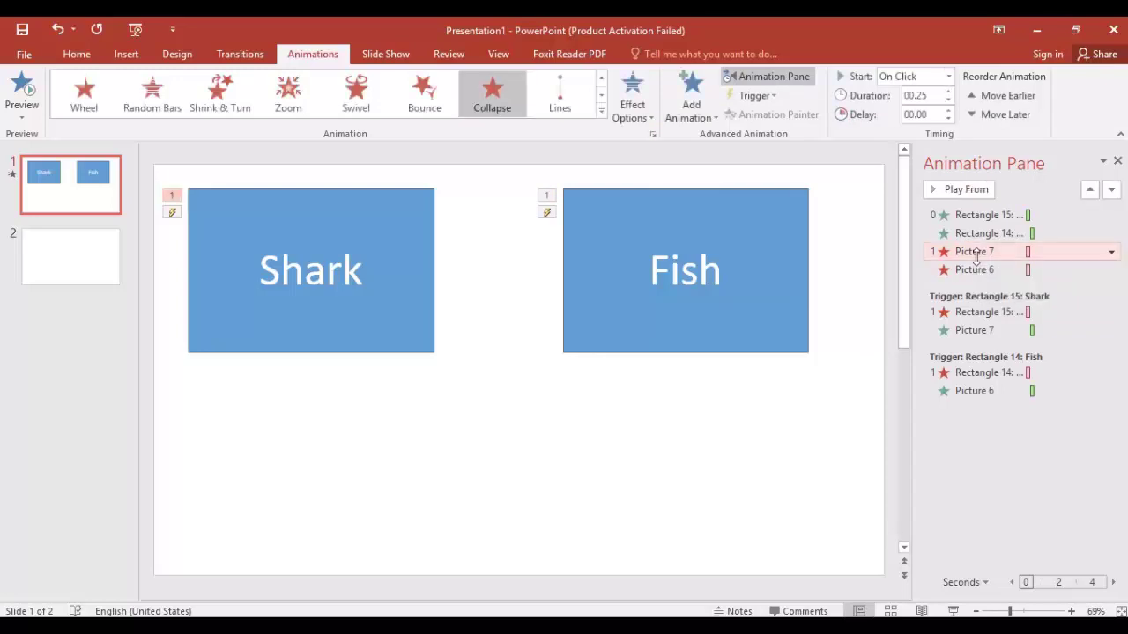
Make Picture 7's Collapse start on a click of Picture 7 itself.
{"action": "right_click", "coordinate": [978, 260]}
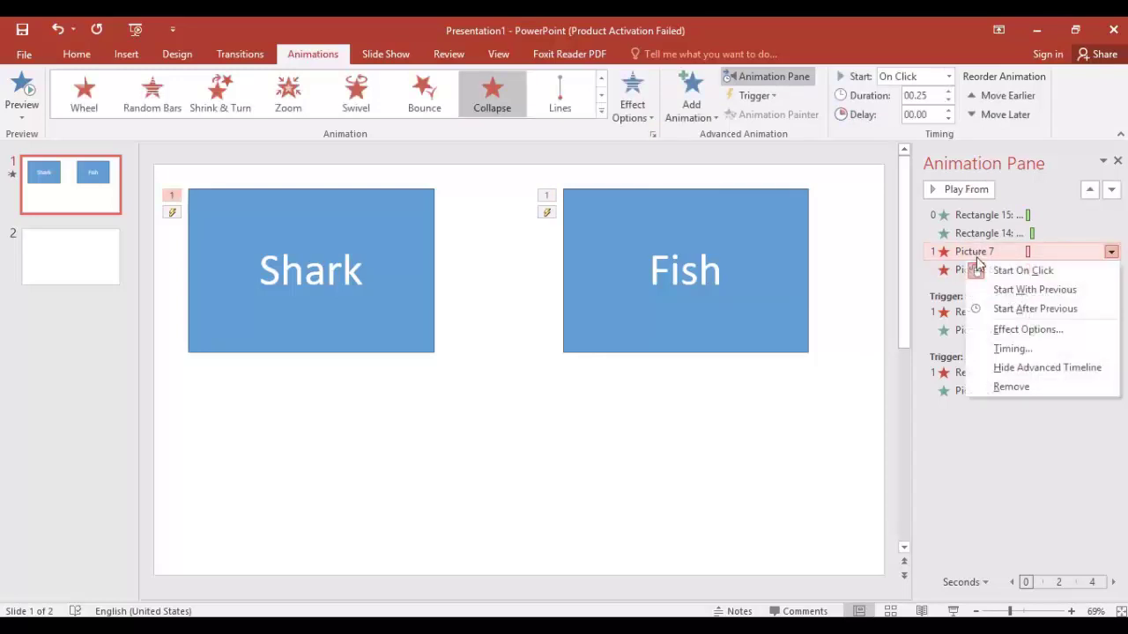
{"action": "left_click", "coordinate": [996, 355]}
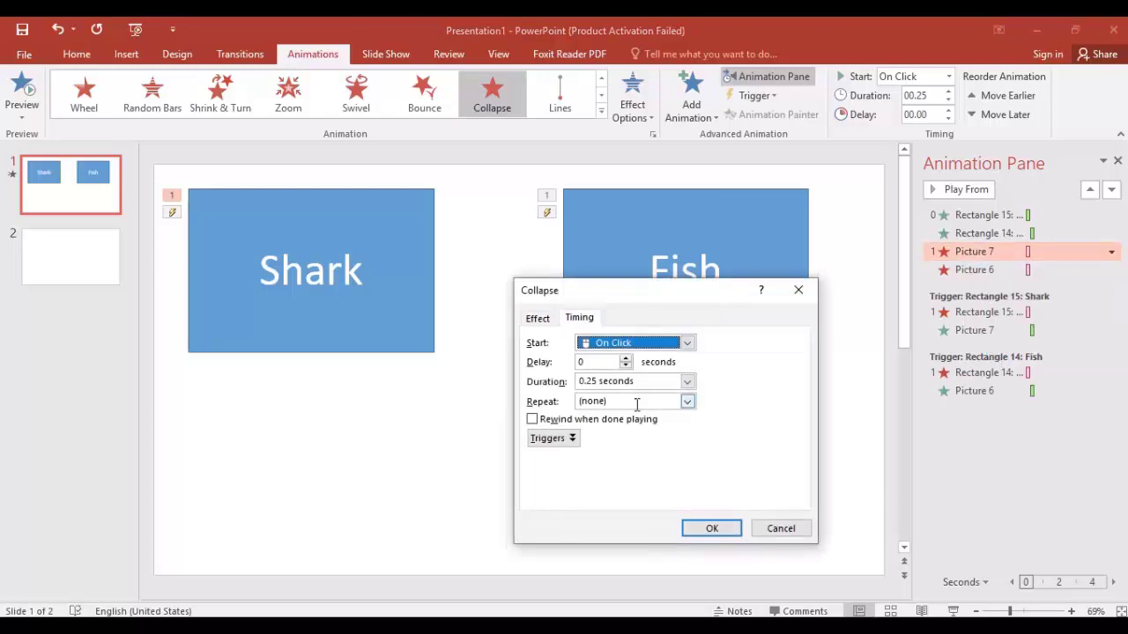
{"action": "left_click", "coordinate": [568, 438]}
{"action": "left_click", "coordinate": [563, 477]}
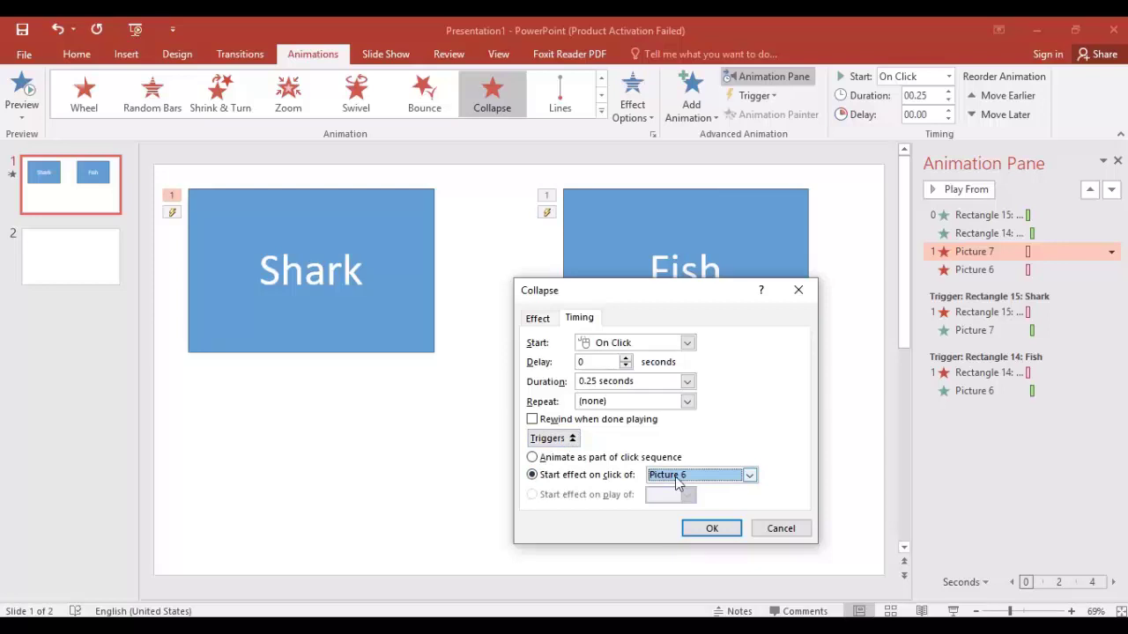
{"action": "left_click", "coordinate": [678, 477]}
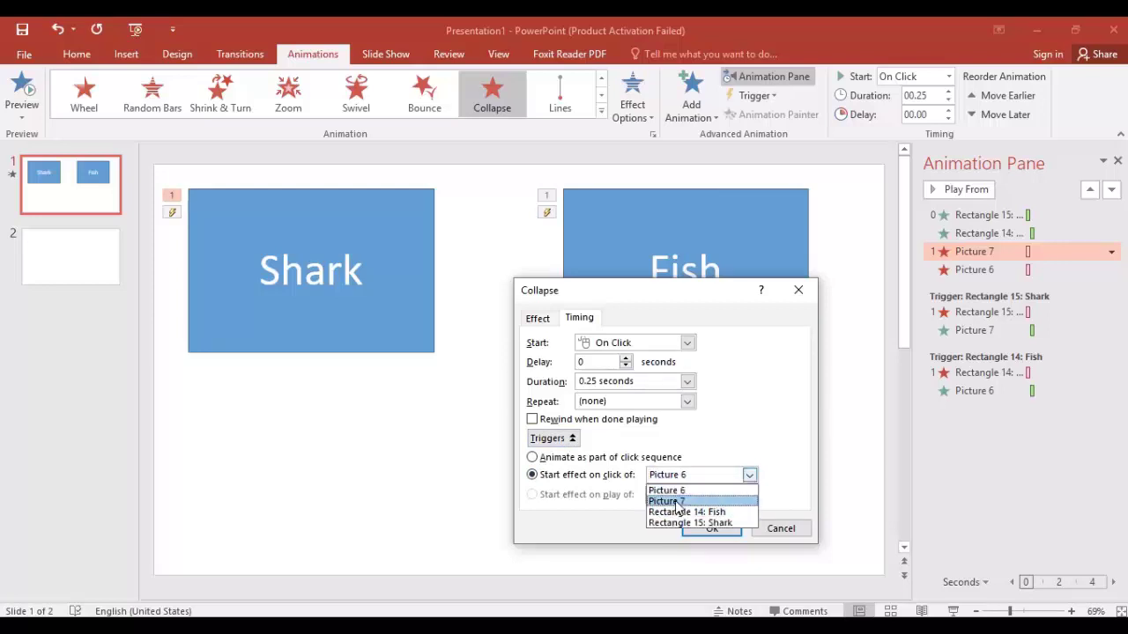
{"action": "left_click", "coordinate": [677, 502]}
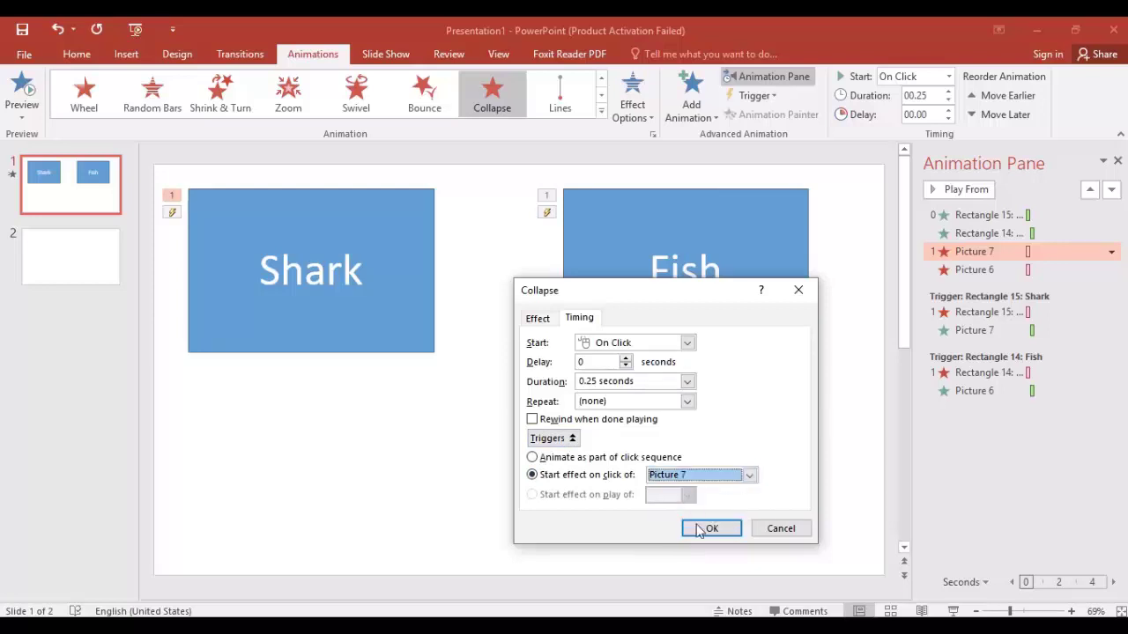
{"action": "left_click", "coordinate": [701, 529]}
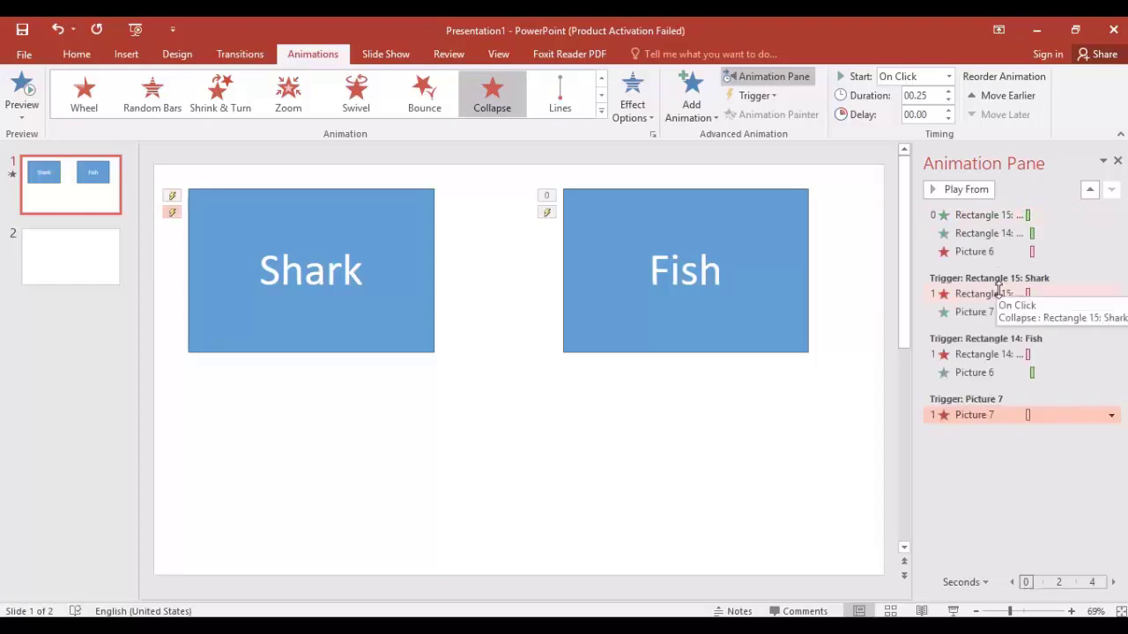
Move the Shark rectangle's Stretch entrance under the Picture 7 trigger.
{"action": "left_click", "coordinate": [988, 214]}
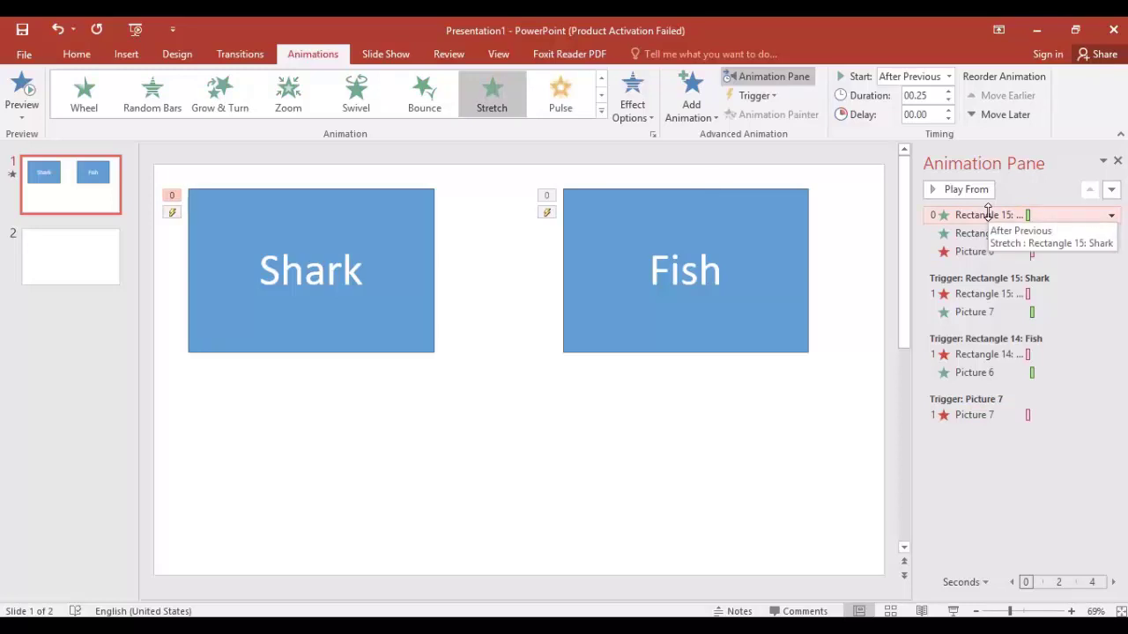
{"action": "left_click_drag", "start_coordinate": [988, 214], "coordinate": [998, 423]}
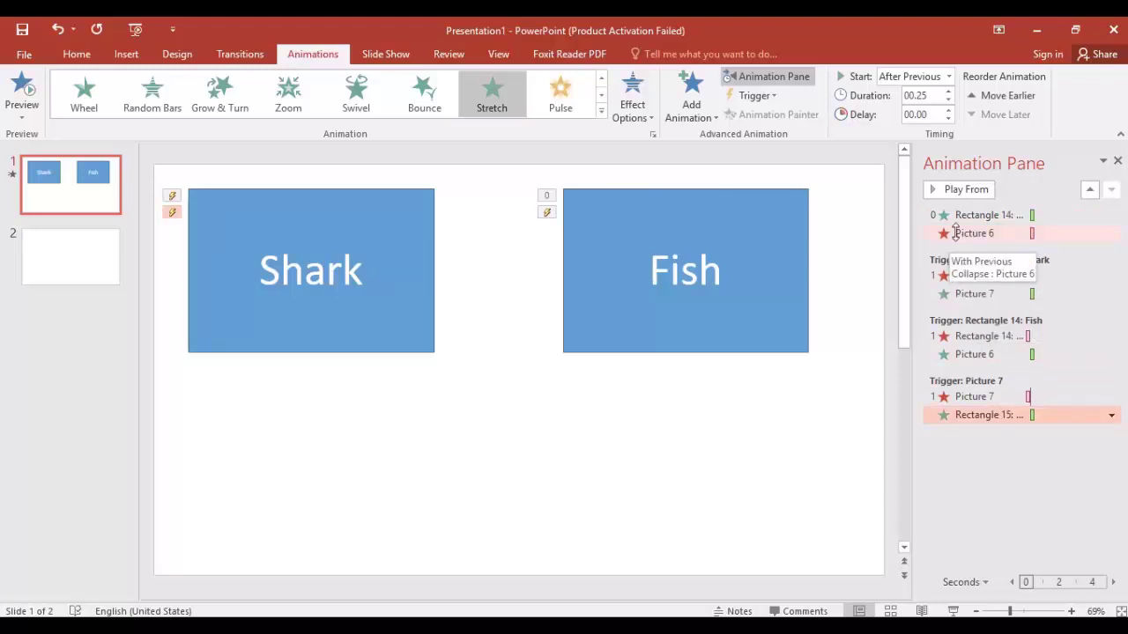
{"action": "left_click", "coordinate": [955, 233]}
Trigger Picture 6's Collapse on clicking Picture 6, followed by the Fish rectangle's Stretch.
{"action": "right_click", "coordinate": [957, 235]}
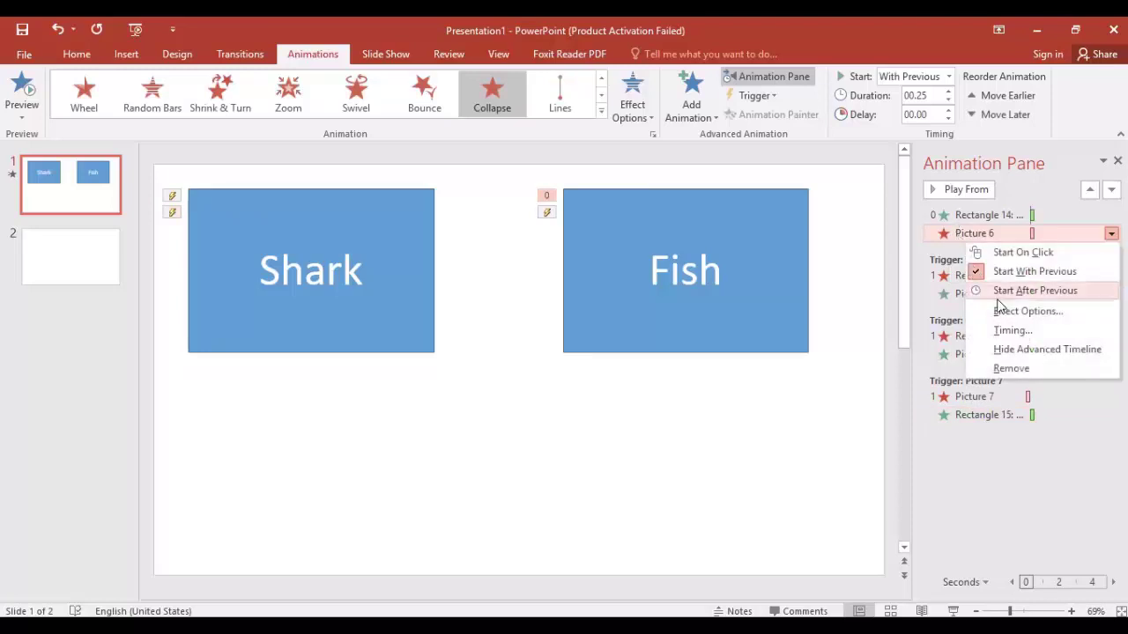
{"action": "left_click", "coordinate": [1012, 331]}
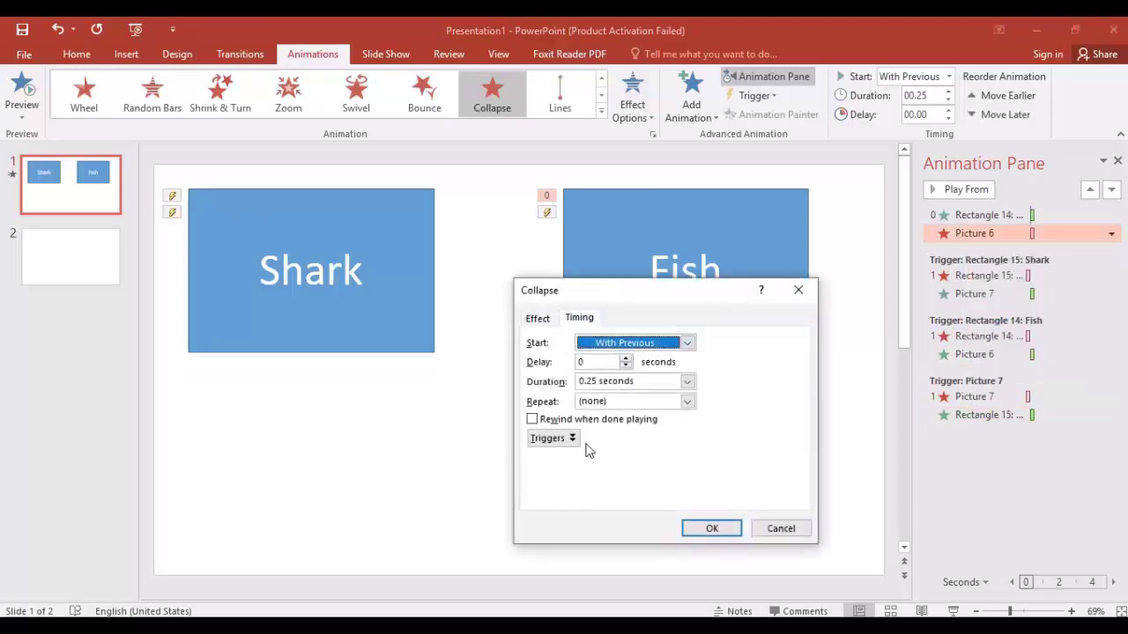
{"action": "left_click", "coordinate": [560, 439]}
{"action": "left_click", "coordinate": [579, 475]}
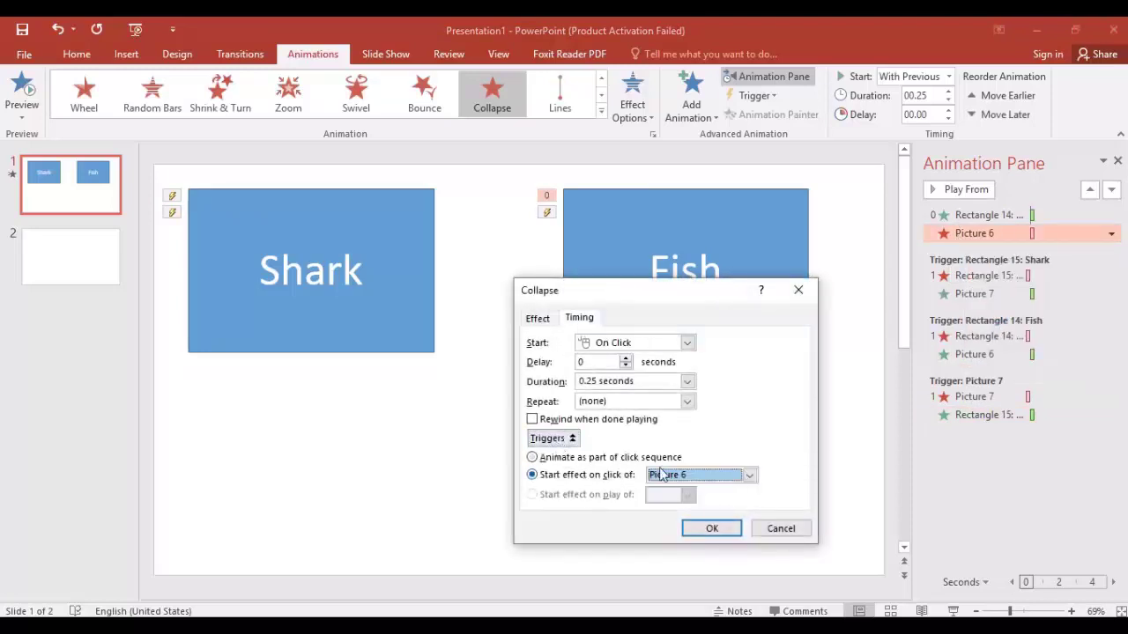
{"action": "left_click", "coordinate": [675, 476]}
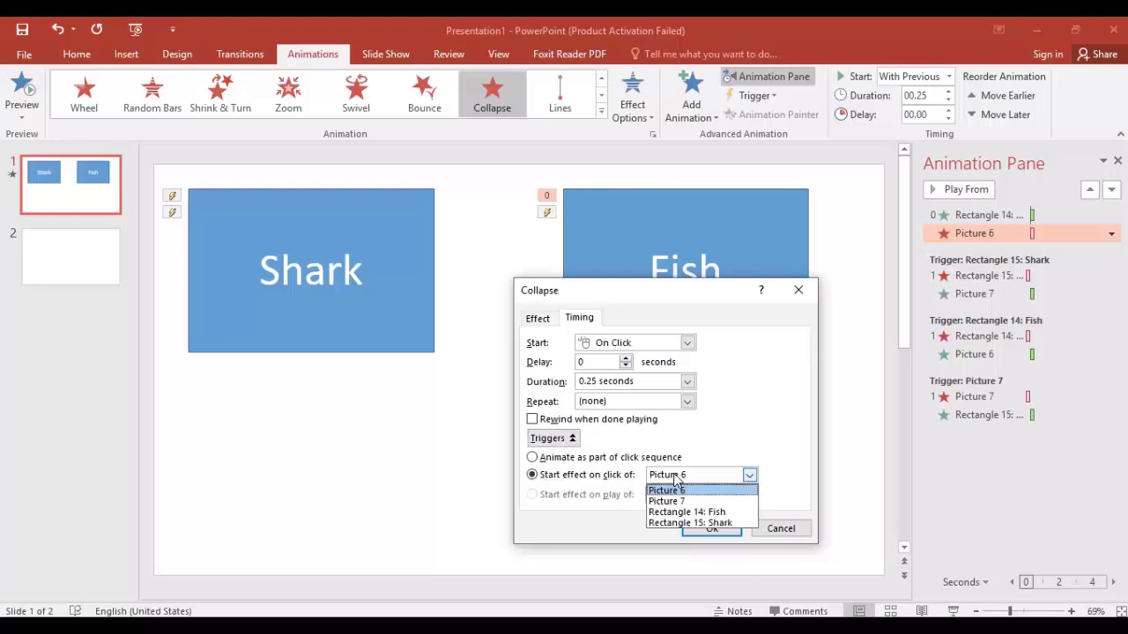
{"action": "left_click", "coordinate": [674, 490]}
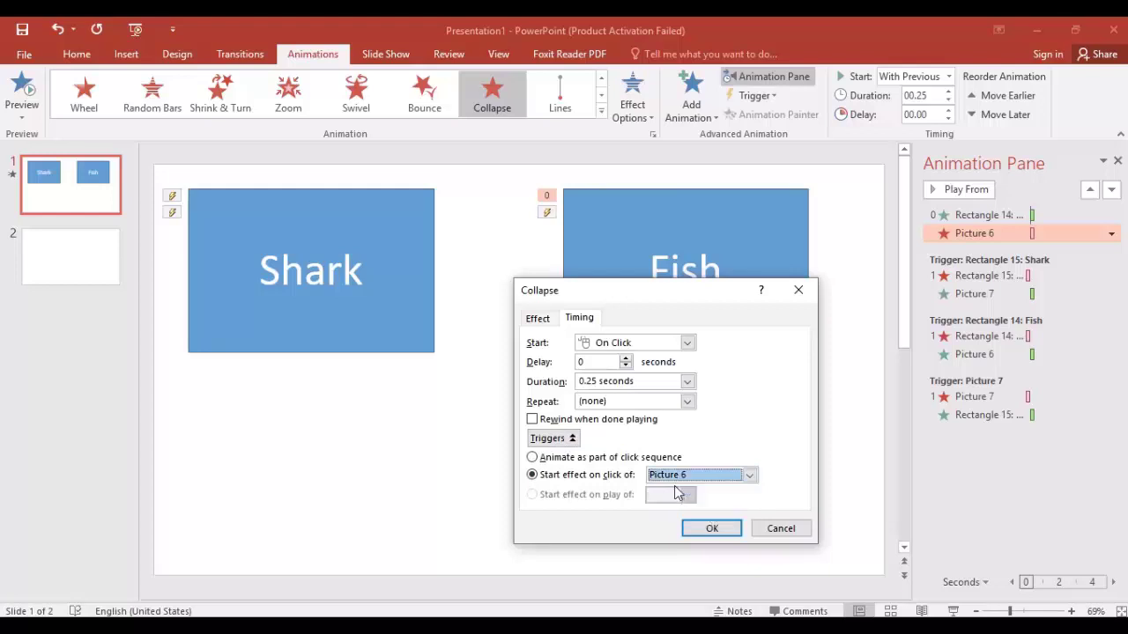
{"action": "left_click", "coordinate": [709, 528]}
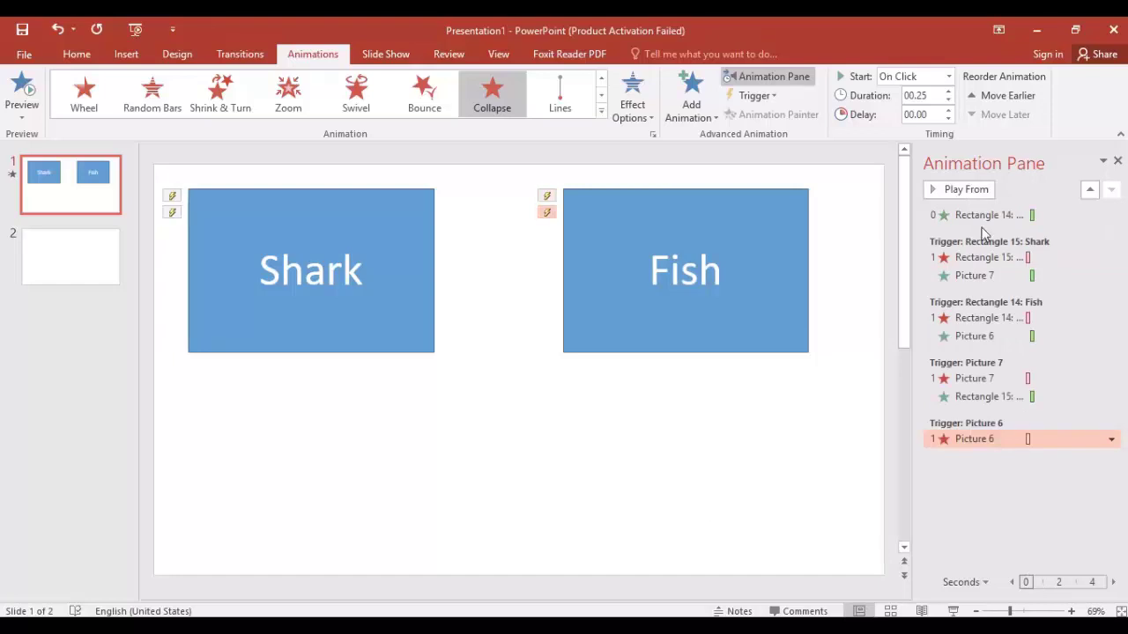
{"action": "left_click", "coordinate": [972, 215]}
{"action": "left_click_drag", "start_coordinate": [972, 214], "coordinate": [966, 441]}
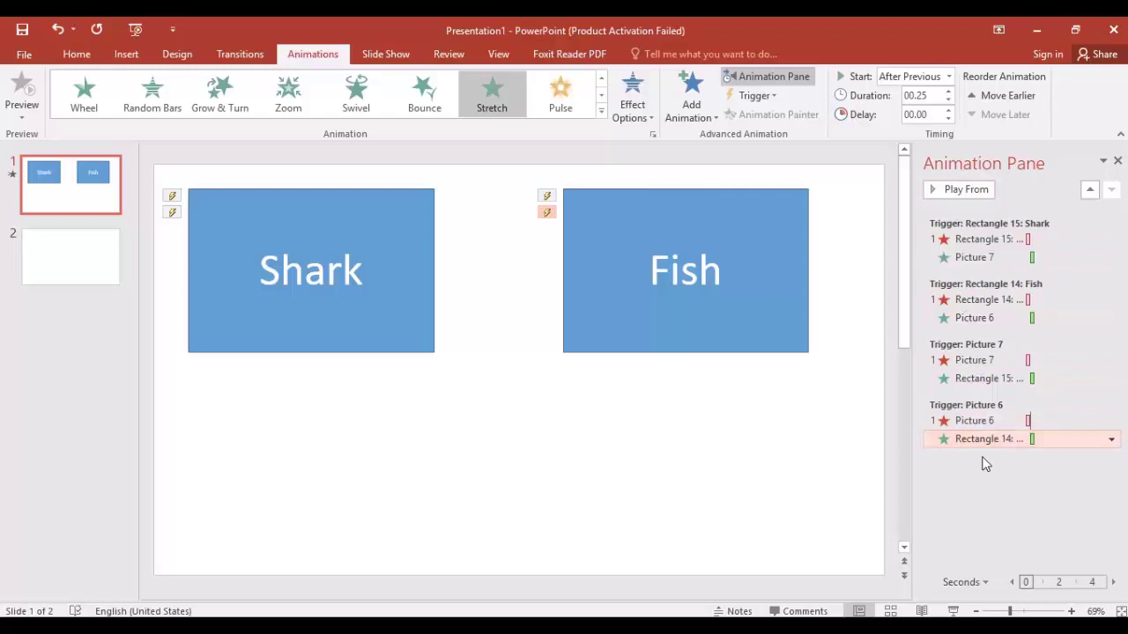
{"action": "left_click", "coordinate": [953, 610]}
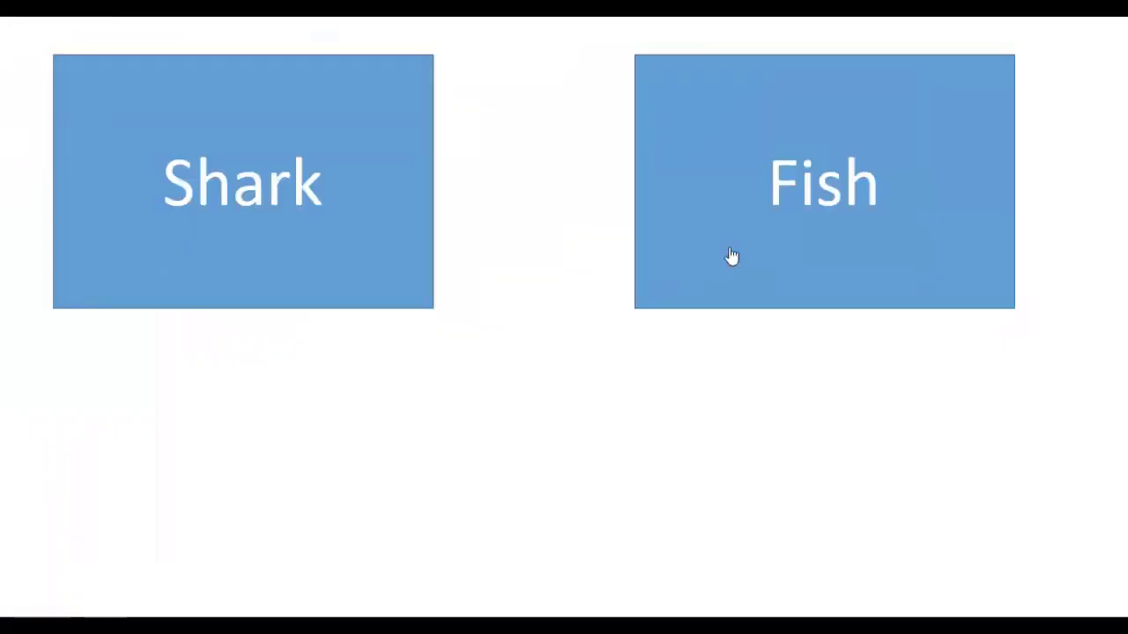
{"action": "left_click", "coordinate": [834, 154]}
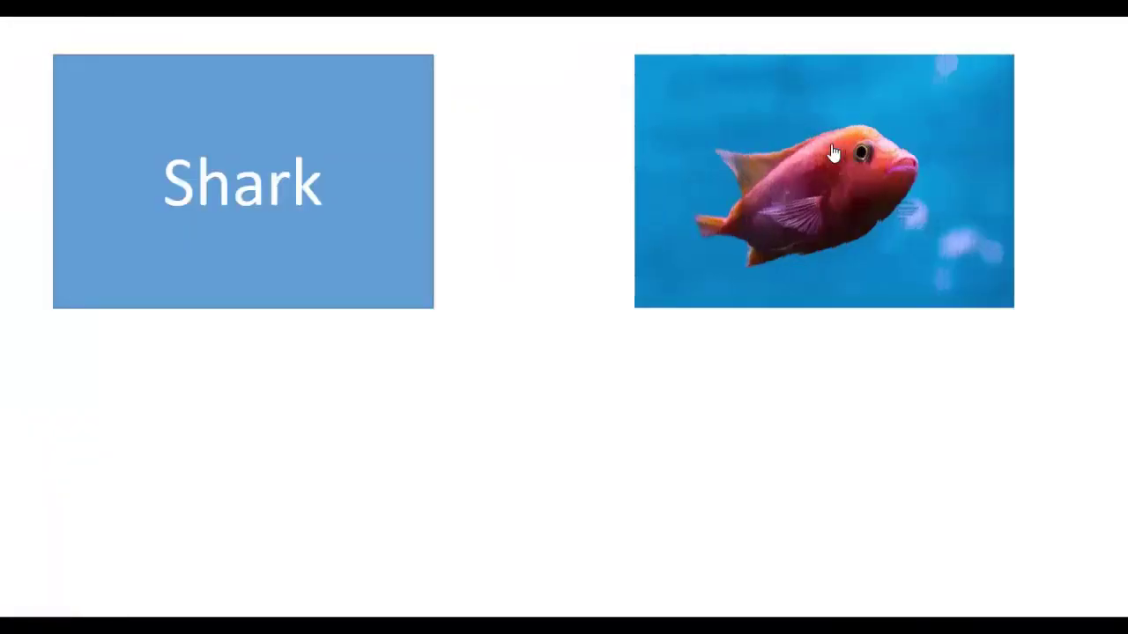
{"action": "left_click", "coordinate": [833, 153]}
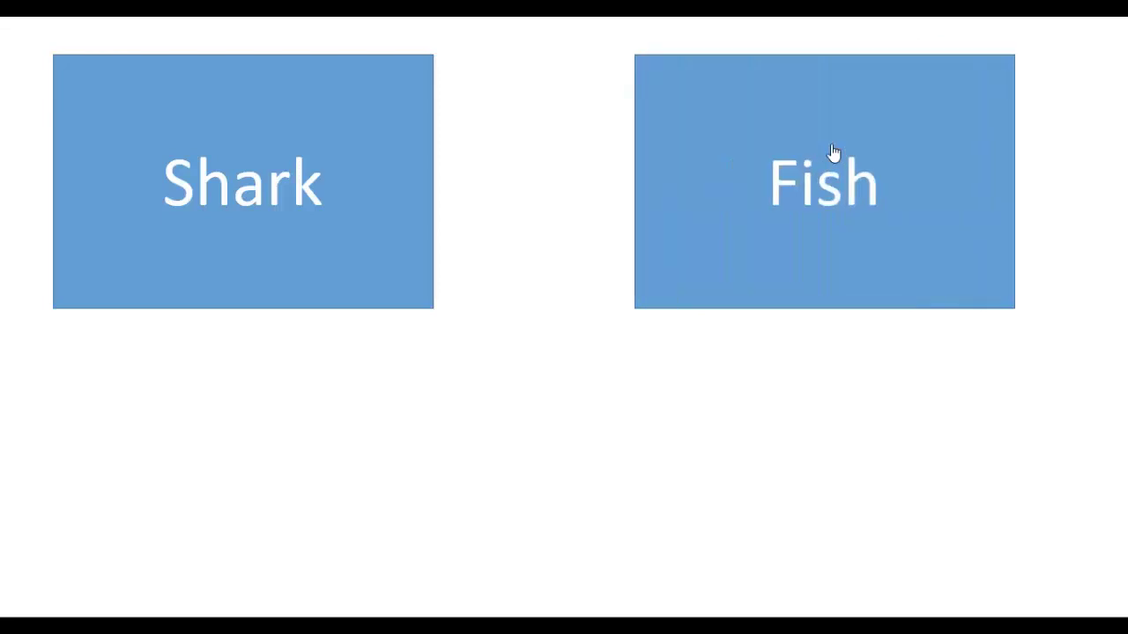
{"action": "left_click", "coordinate": [285, 202]}
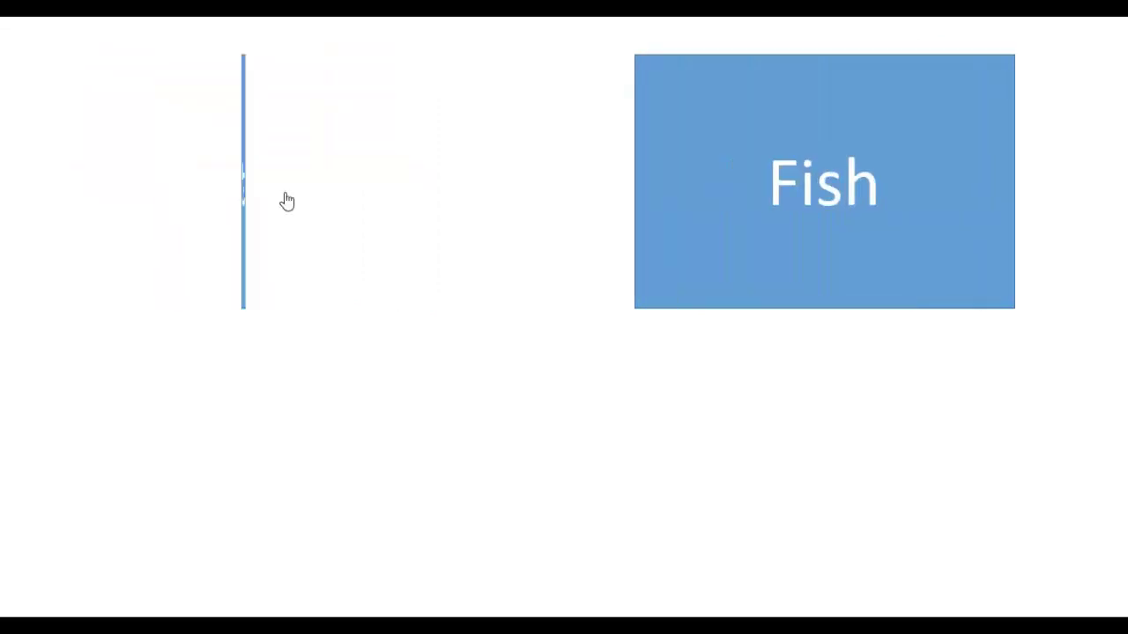
{"action": "left_click", "coordinate": [285, 202]}
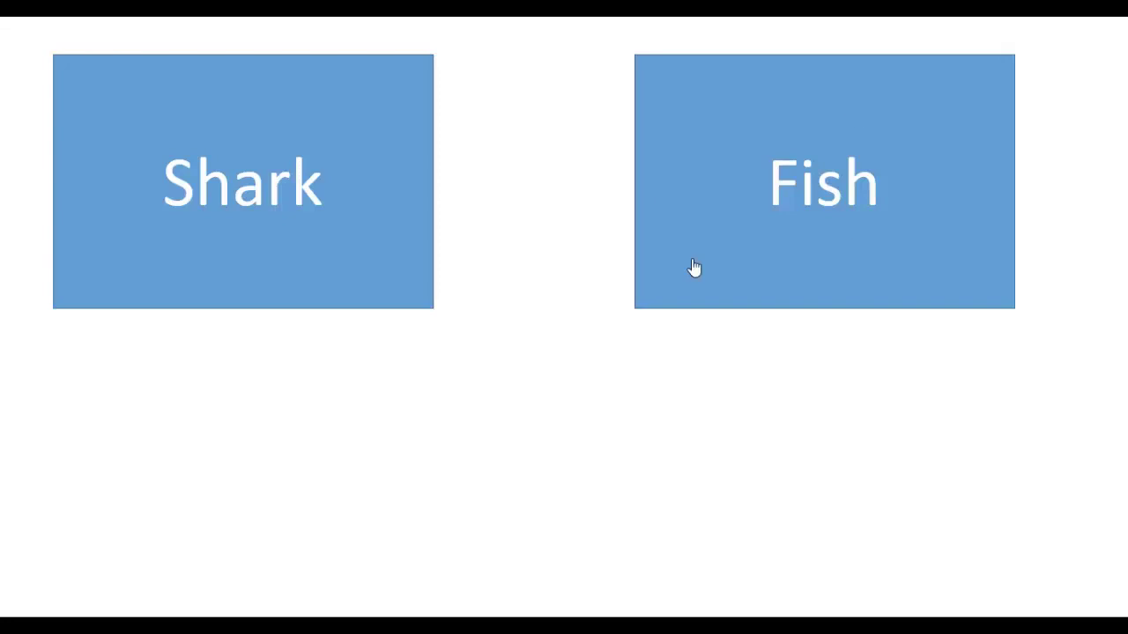
{"action": "key", "text": "Escape"}
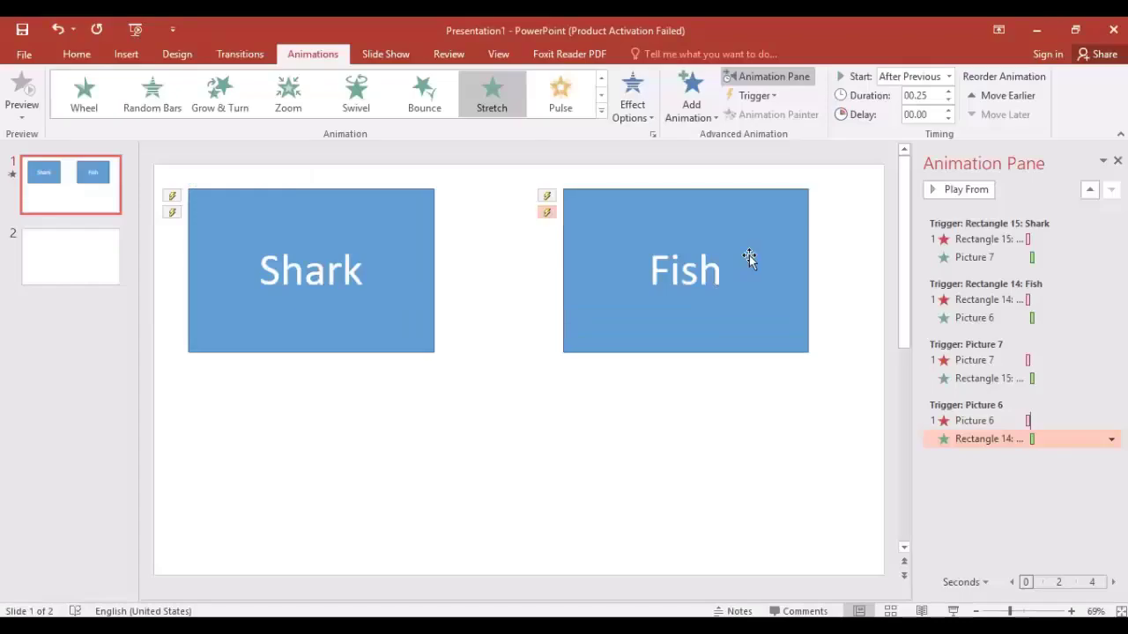